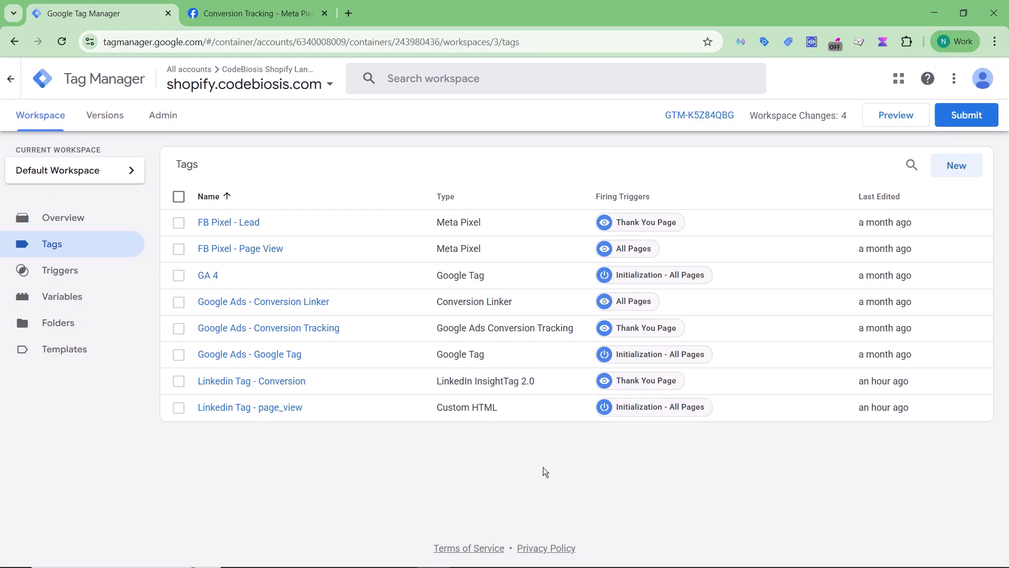
Switch to the Meta Pixel documentation and look over its Conversion Tracking page, from the introduction to the Standard Events and Custom Events sections
left_click(267, 18)
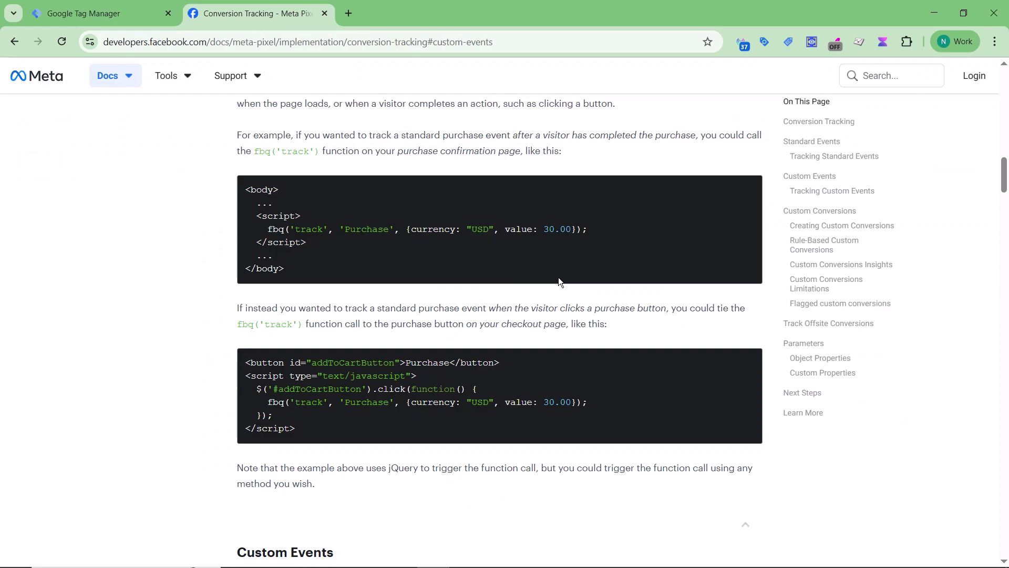
scroll(558, 277, "up", 12)
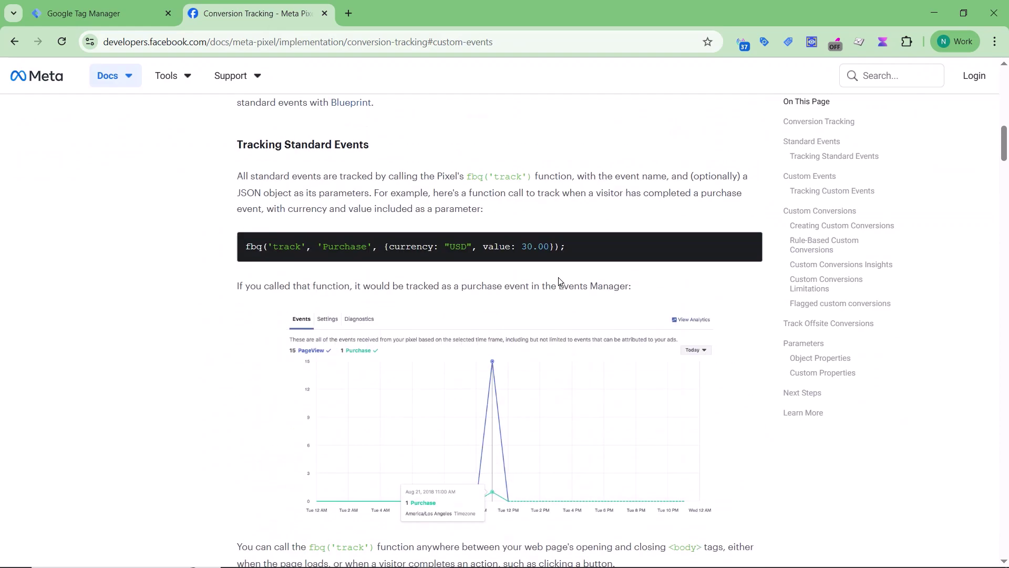
scroll(559, 278, "up", 10)
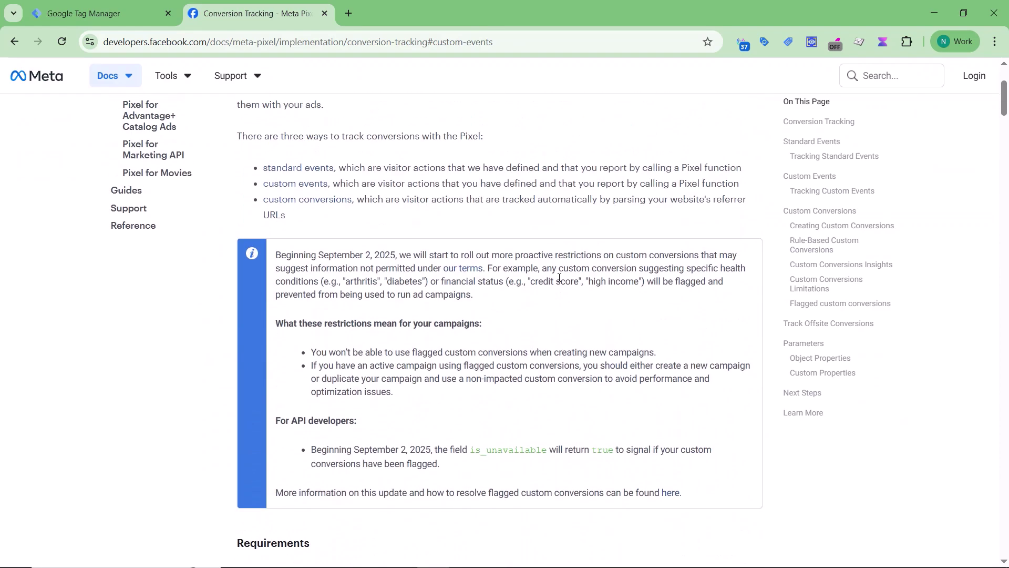
scroll(559, 278, "up", 3)
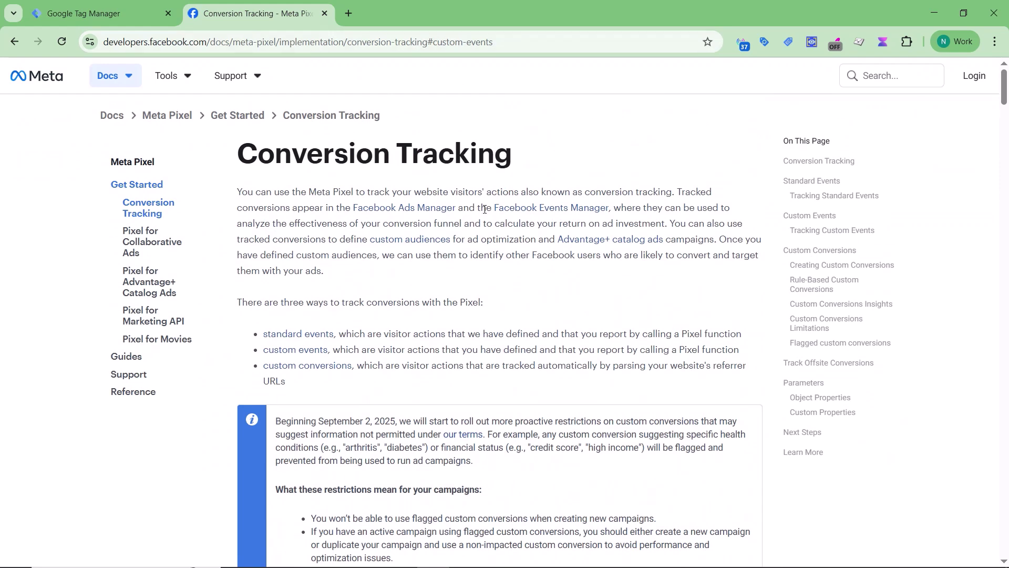
scroll(526, 212, "down", 10)
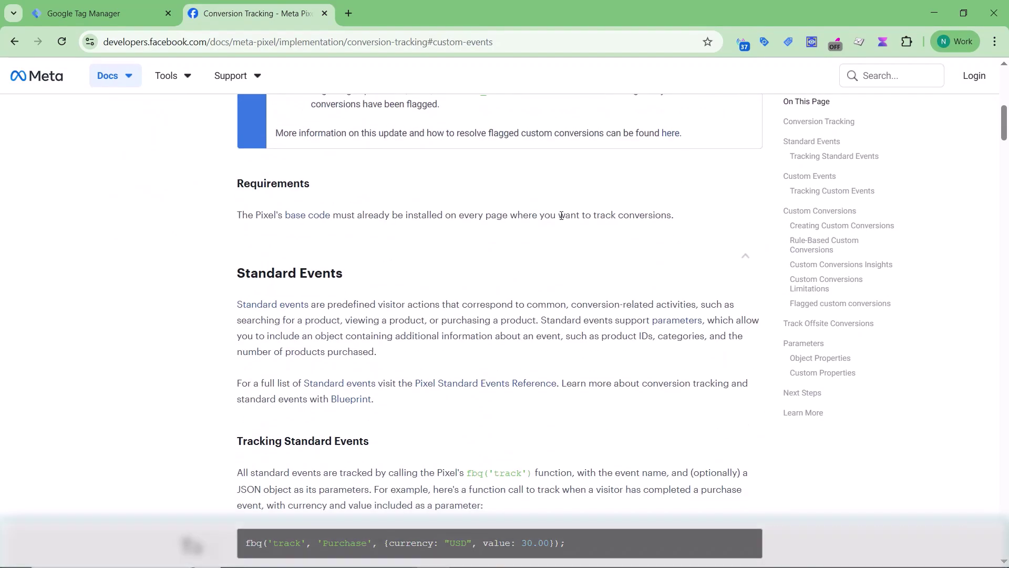
scroll(560, 216, "down", 3)
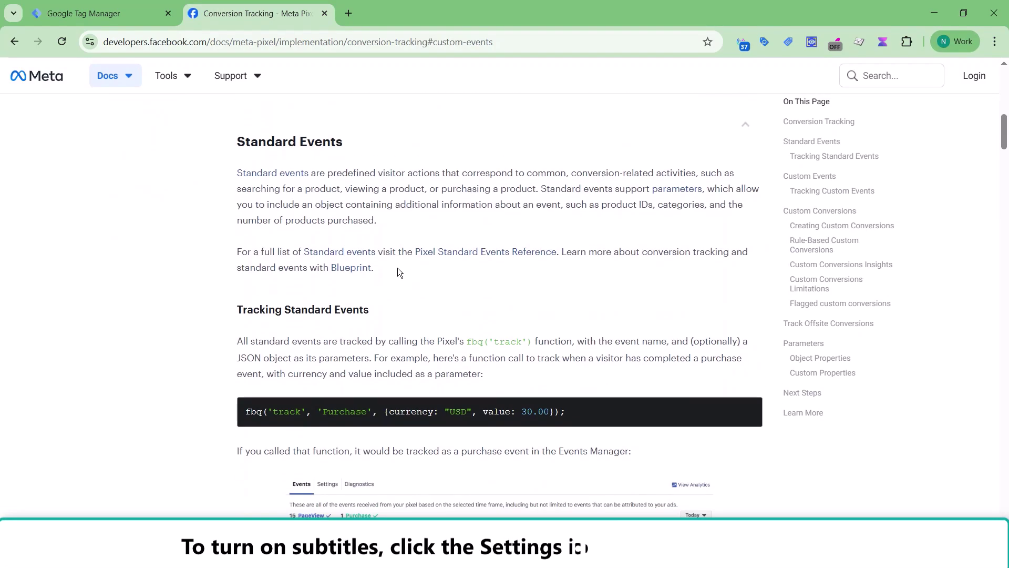
scroll(493, 371, "down", 15)
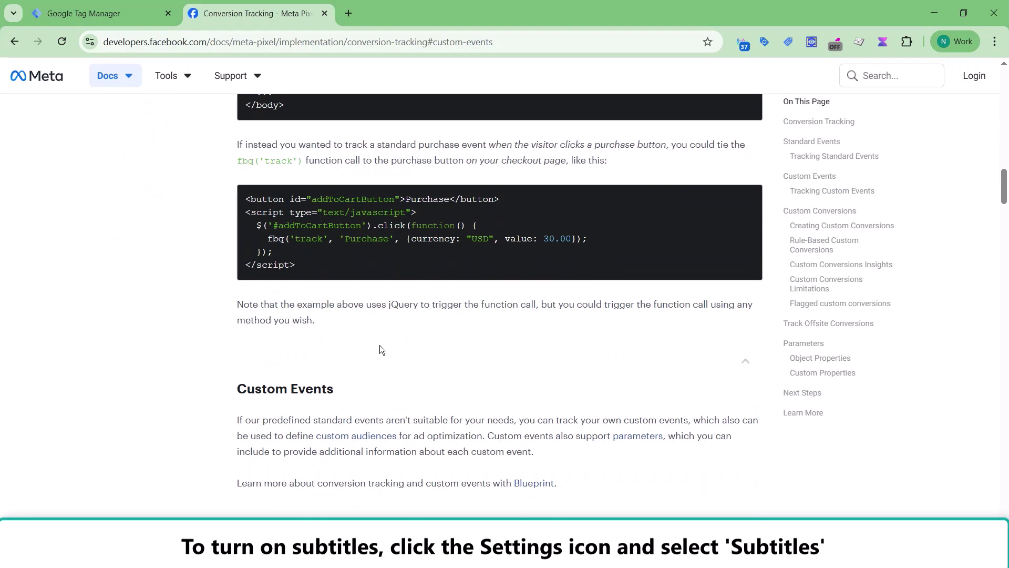
scroll(382, 350, "down", 3)
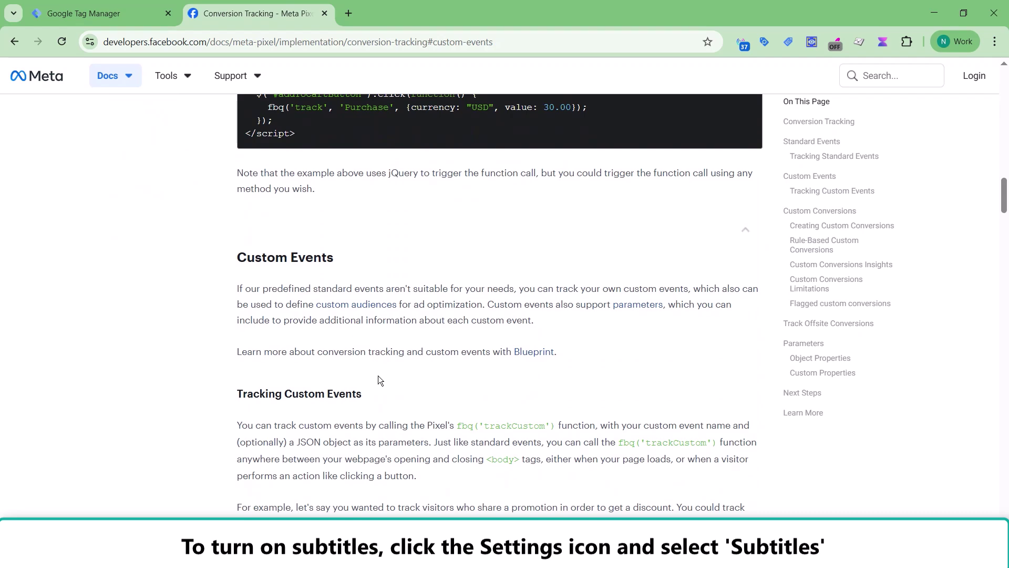
scroll(378, 376, "up", 1)
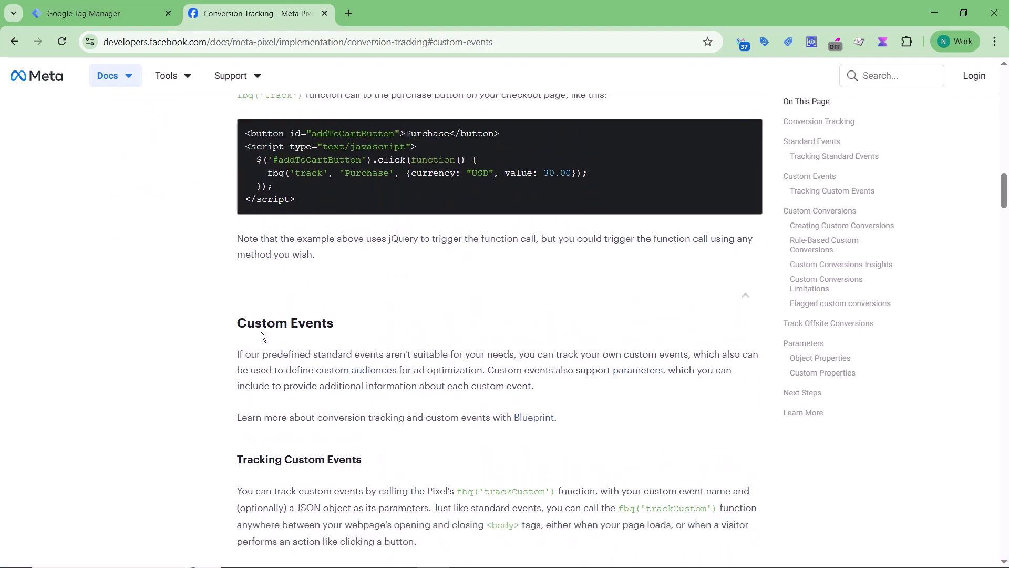
scroll(347, 359, "up", 12)
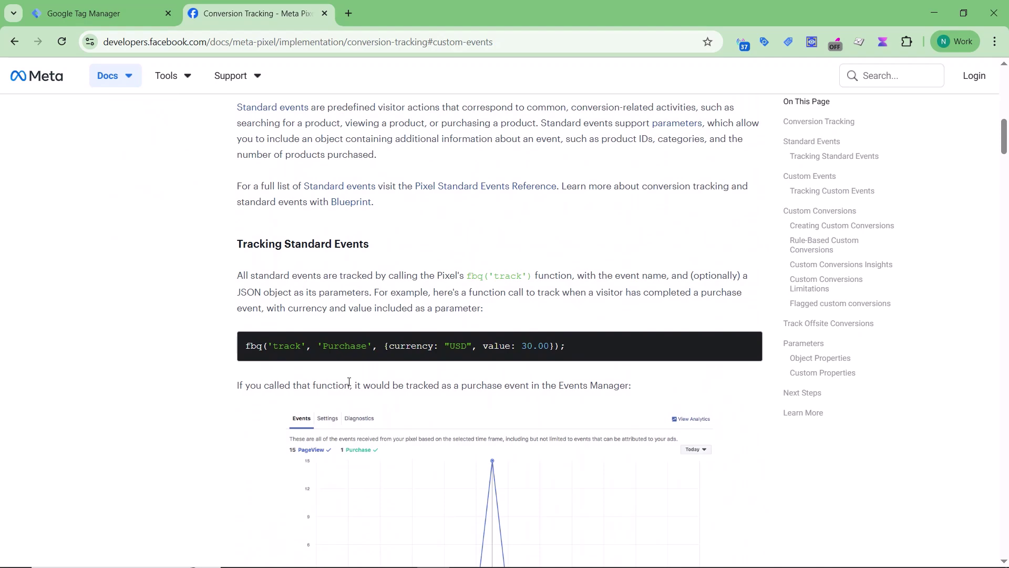
scroll(361, 400, "up", 5)
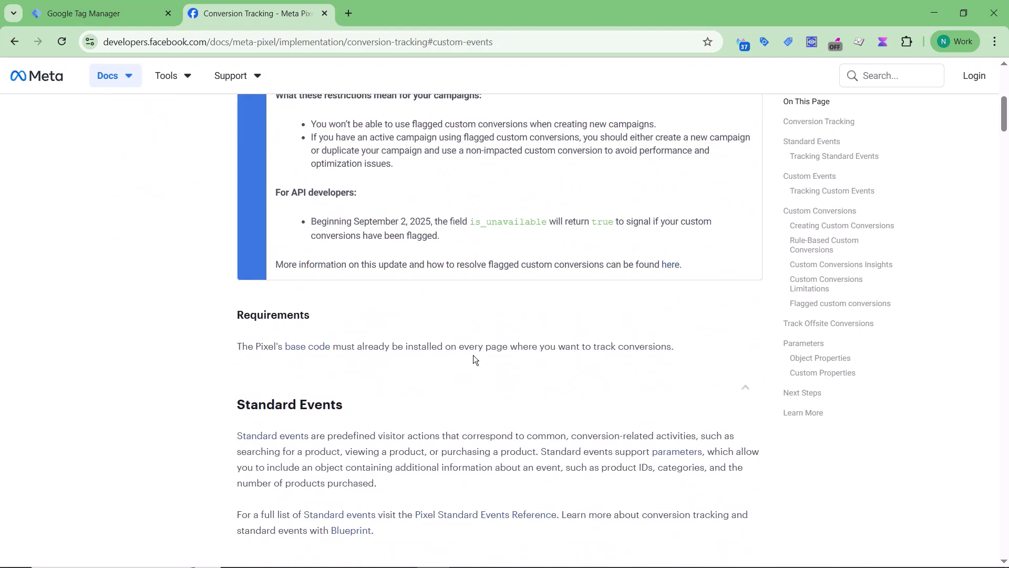
Read the Standard Events section and examine the fbq('track') purchase example with its currency and value parameters
scroll(468, 349, "down", 3)
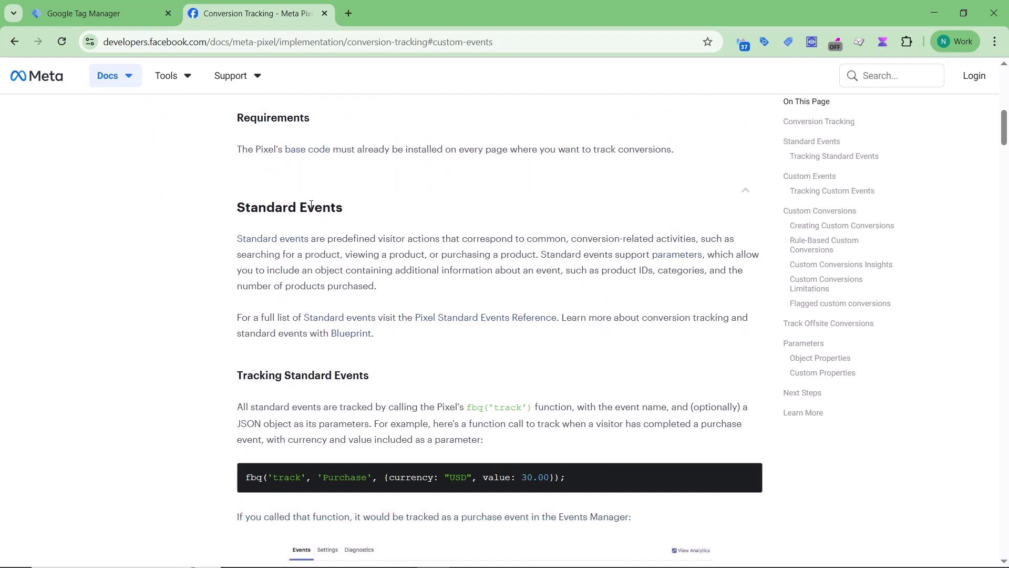
scroll(455, 218, "down", 1)
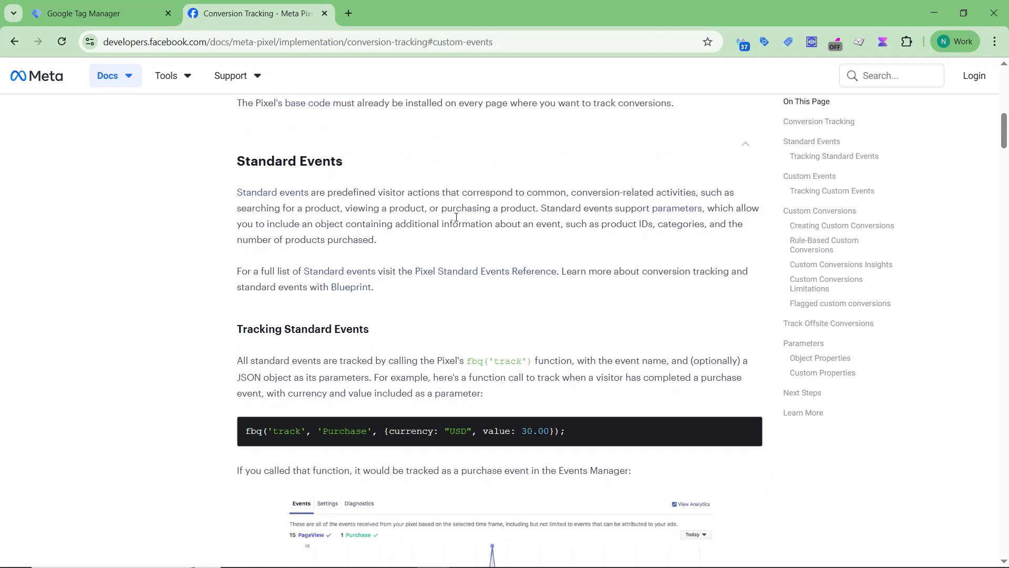
scroll(384, 211, "down", 1)
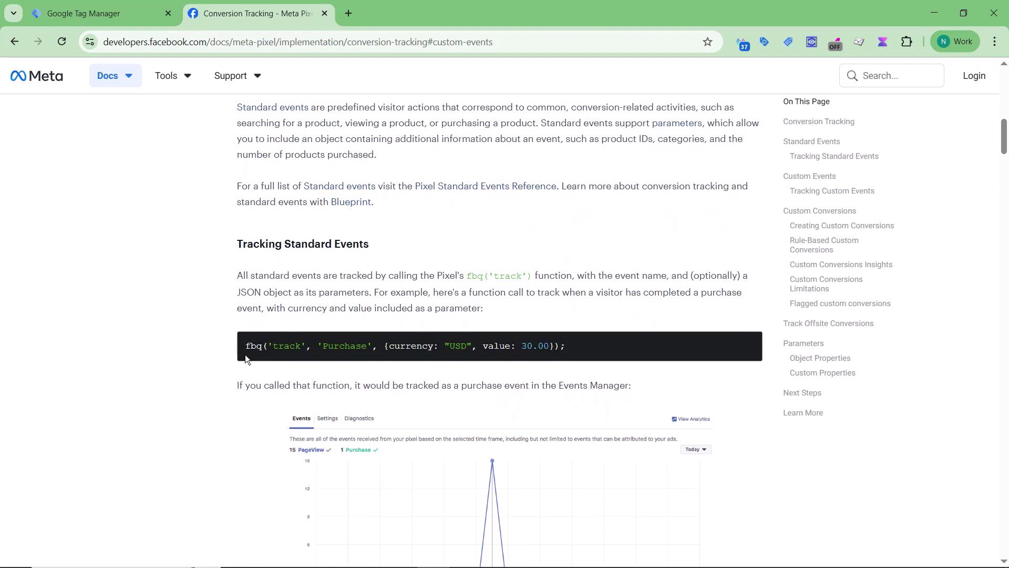
scroll(244, 354, "down", 1)
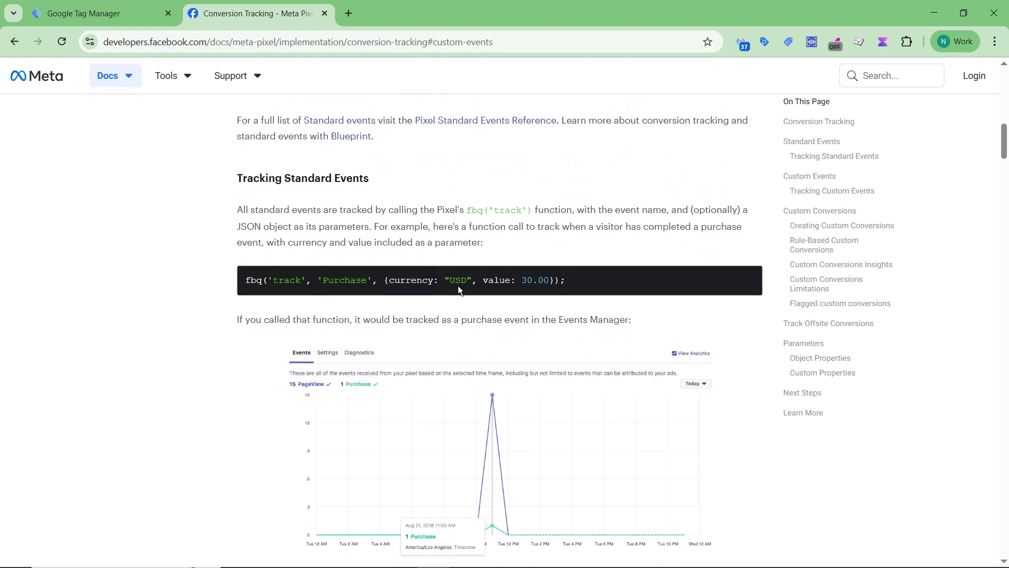
Switch to Google Tag Manager and open the configuration of the FB Pixel - Lead tag for editing
left_click(85, 13)
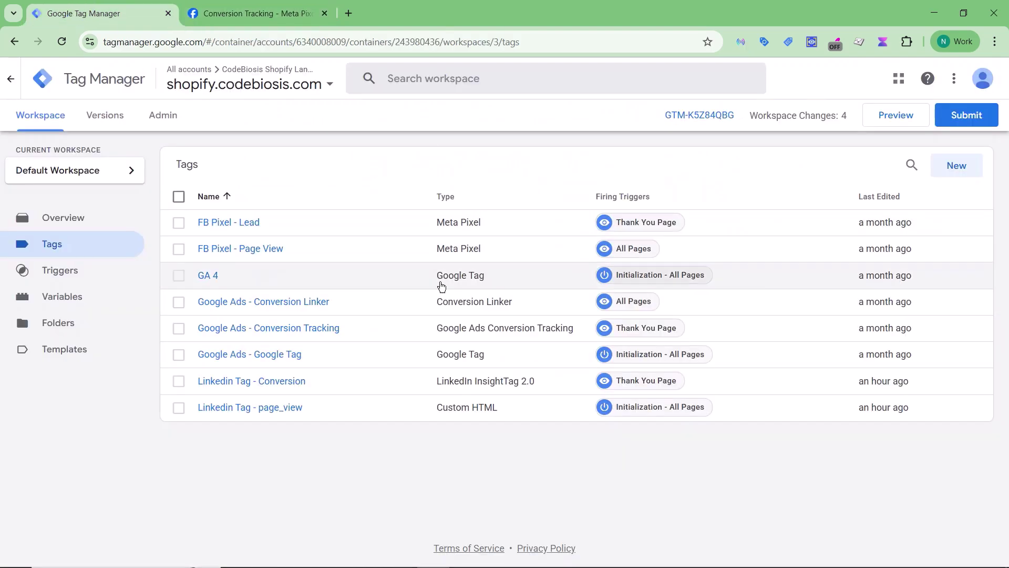
left_click(217, 223)
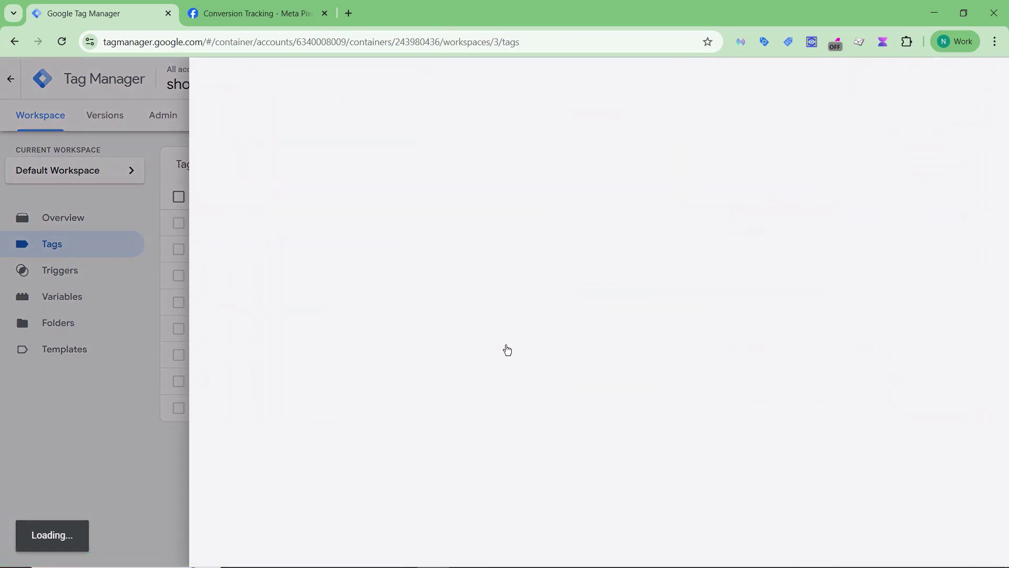
scroll(462, 270, "down", 2)
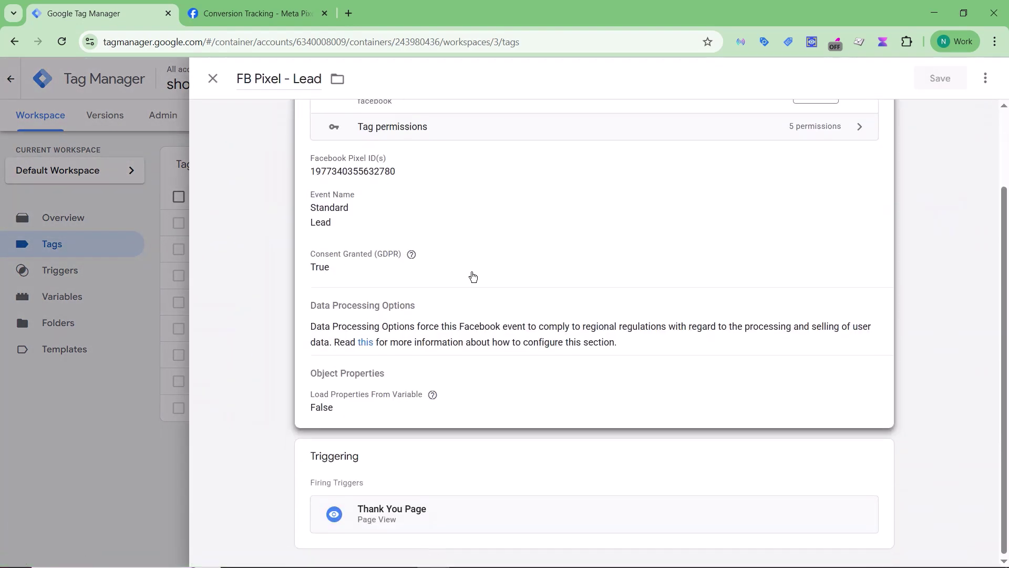
left_click(487, 236)
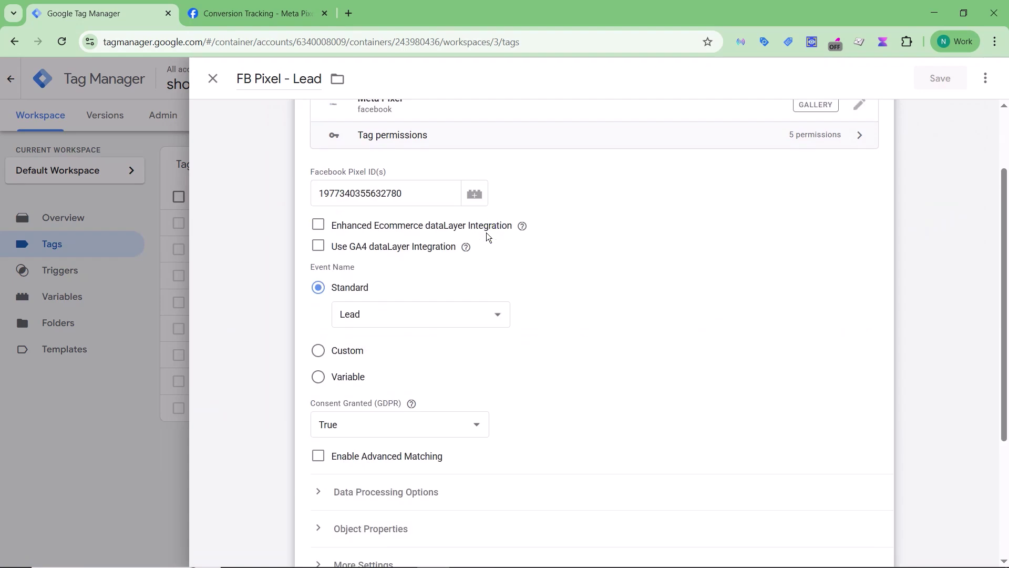
scroll(484, 235, "down", 3)
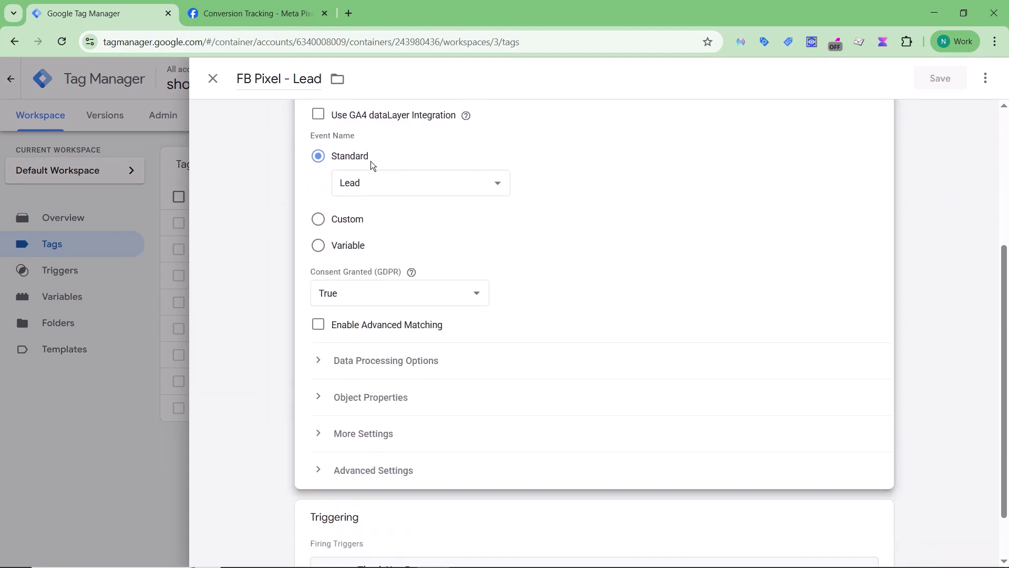
Set the standard event name of the FB Pixel - Lead tag to Purchase
left_click(405, 184)
left_click(406, 184)
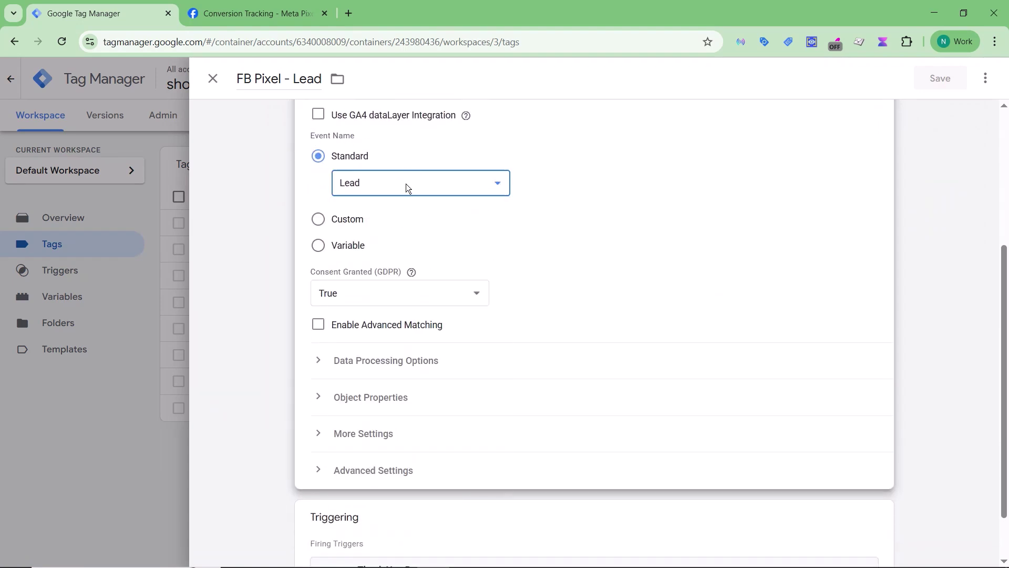
left_click(406, 184)
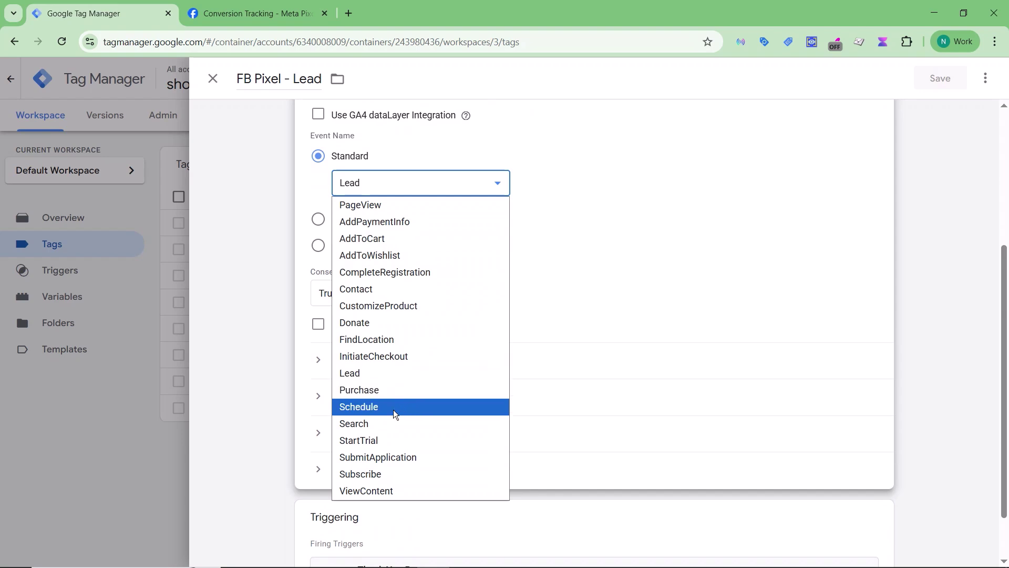
left_click(392, 389)
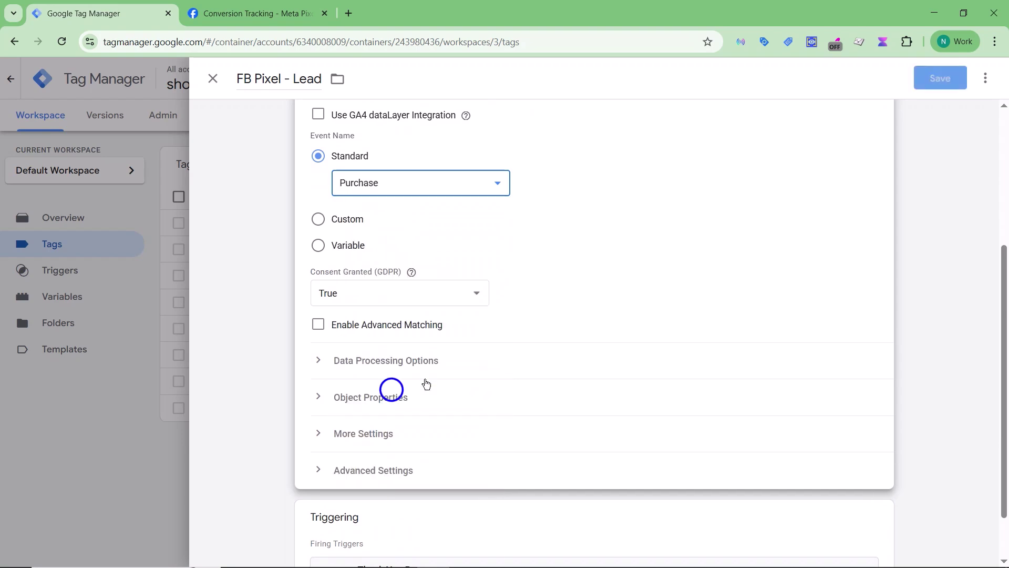
scroll(426, 384, "down", 1)
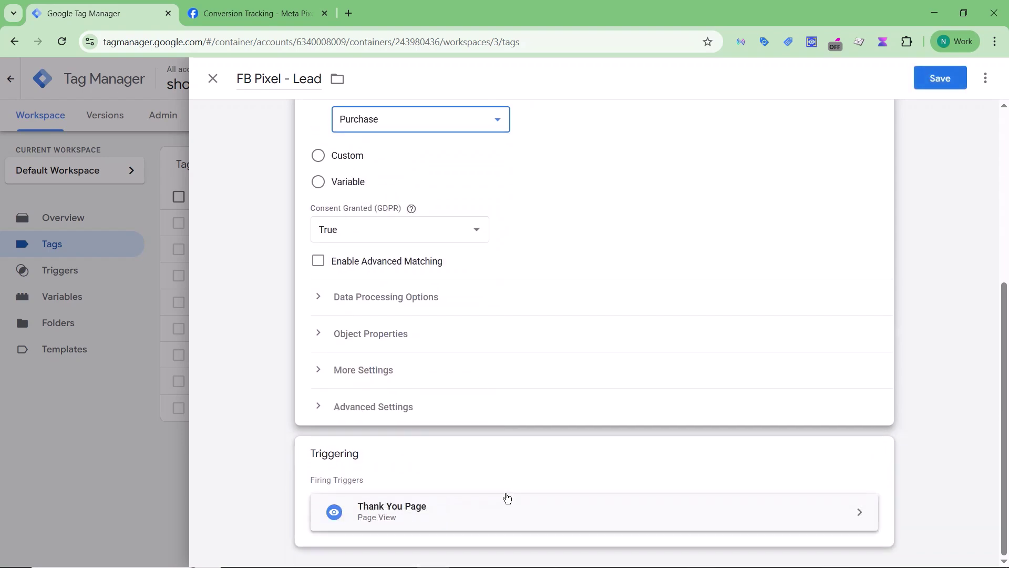
Set the tag's standard event name back to Lead and save the FB Pixel - Lead tag
left_click(382, 129)
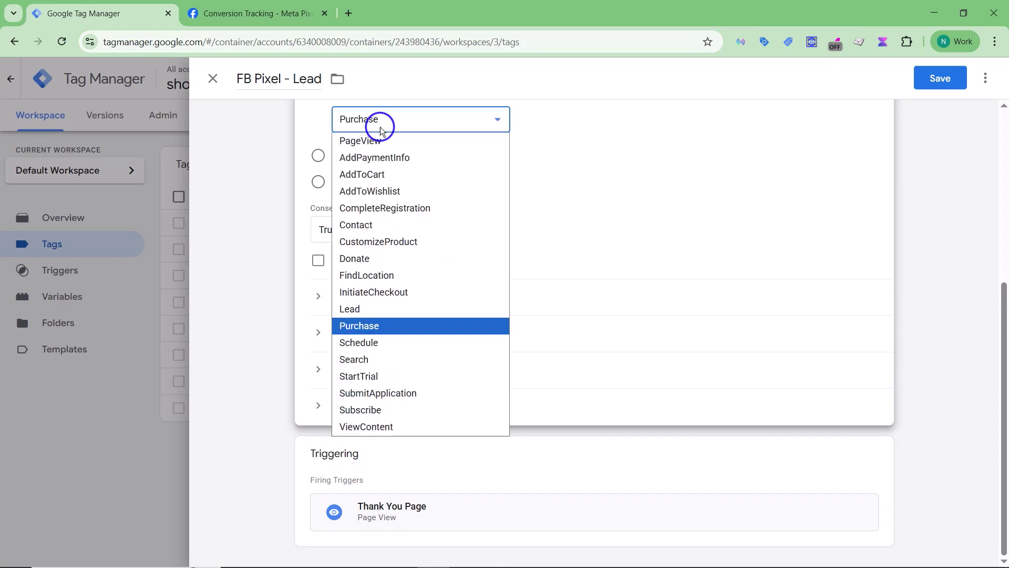
left_click(360, 309)
scroll(705, 311, "up", 4)
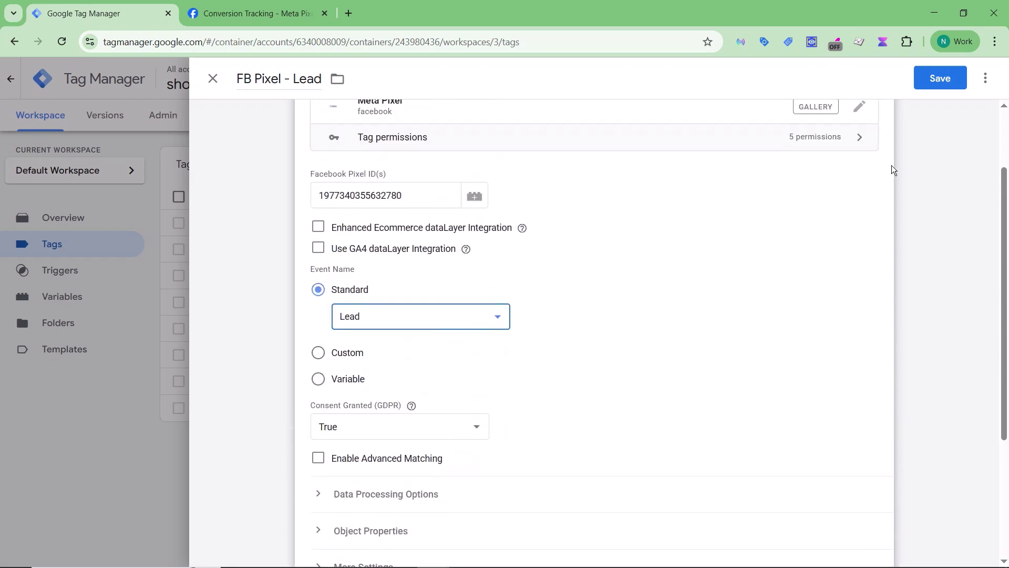
left_click(427, 317)
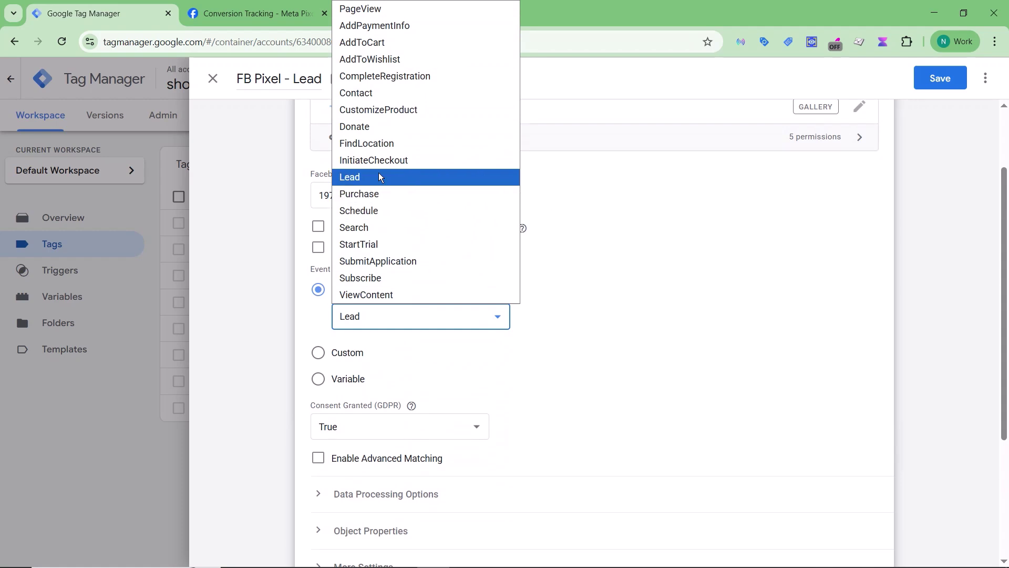
left_click(441, 174)
left_click(272, 16)
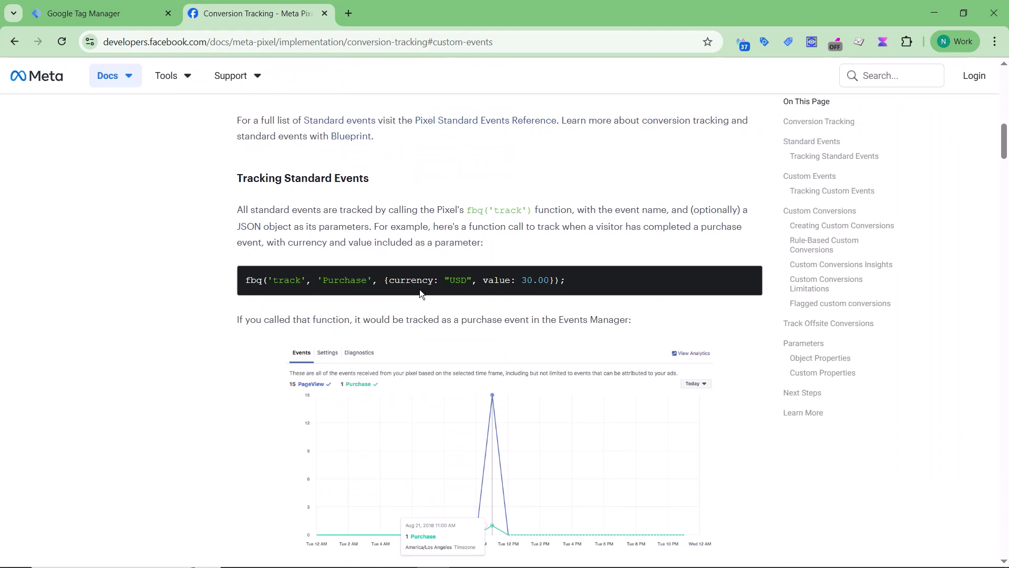
left_click(83, 14)
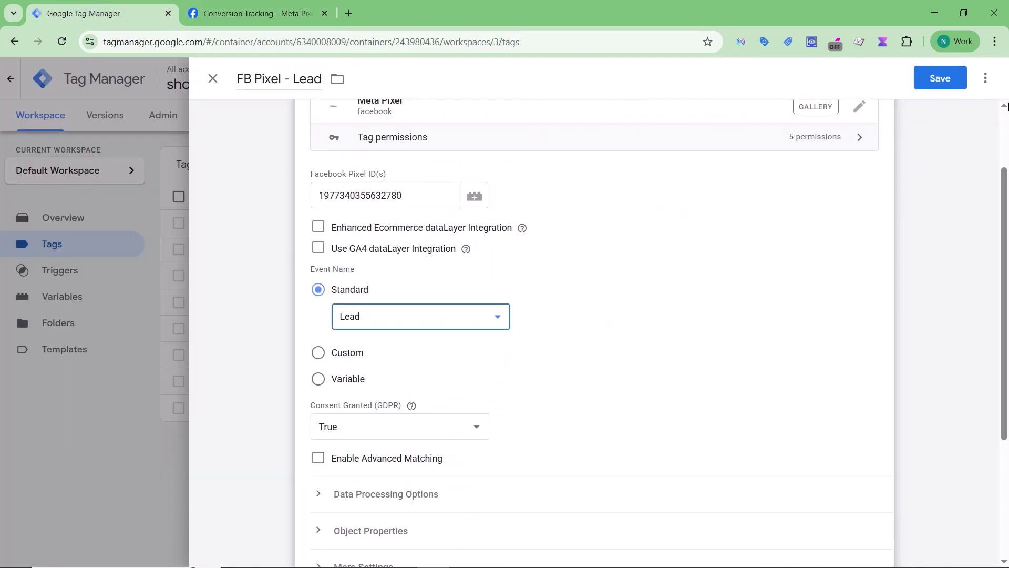
left_click(941, 82)
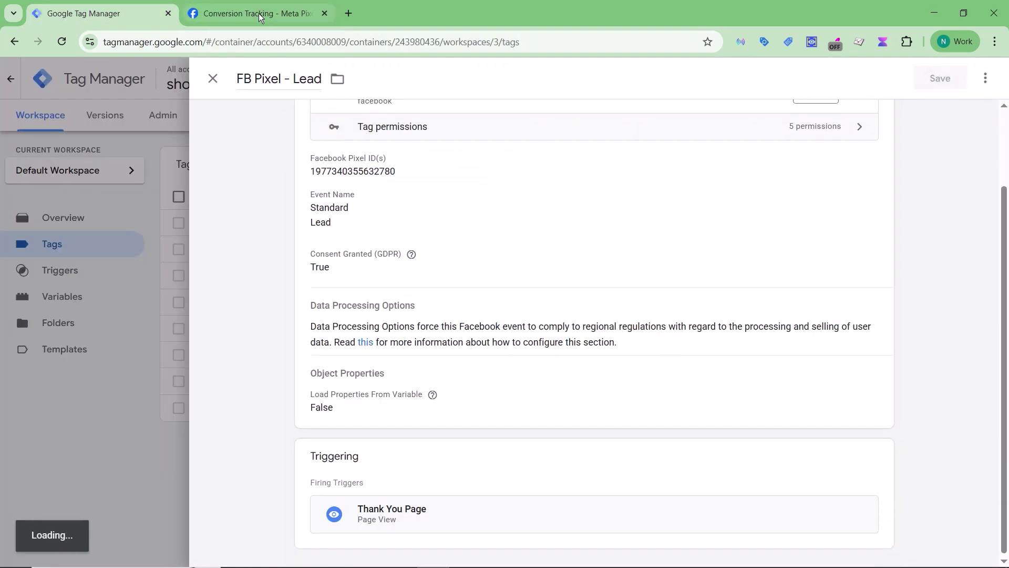
Return to the Meta Pixel documentation, read the Custom Events section and highlight the fbq('trackCustom') function under Tracking Custom Events
left_click(258, 14)
scroll(589, 303, "down", 3)
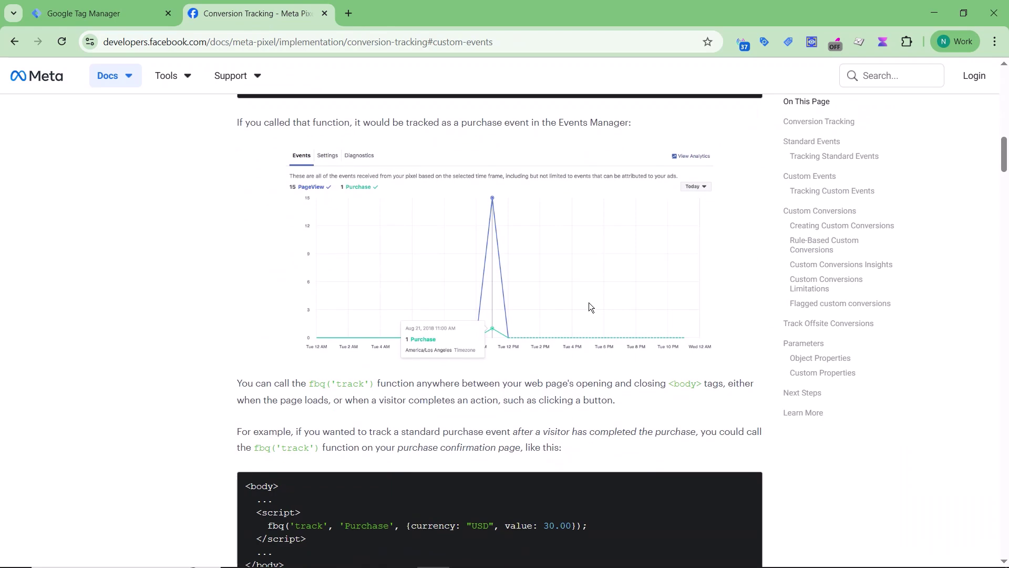
scroll(589, 303, "down", 12)
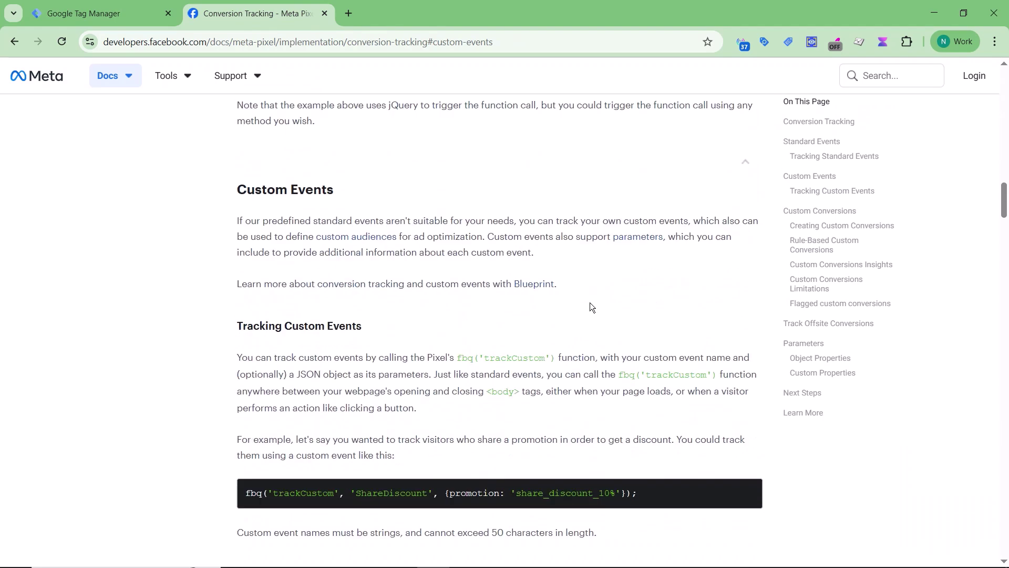
scroll(591, 303, "up", 1)
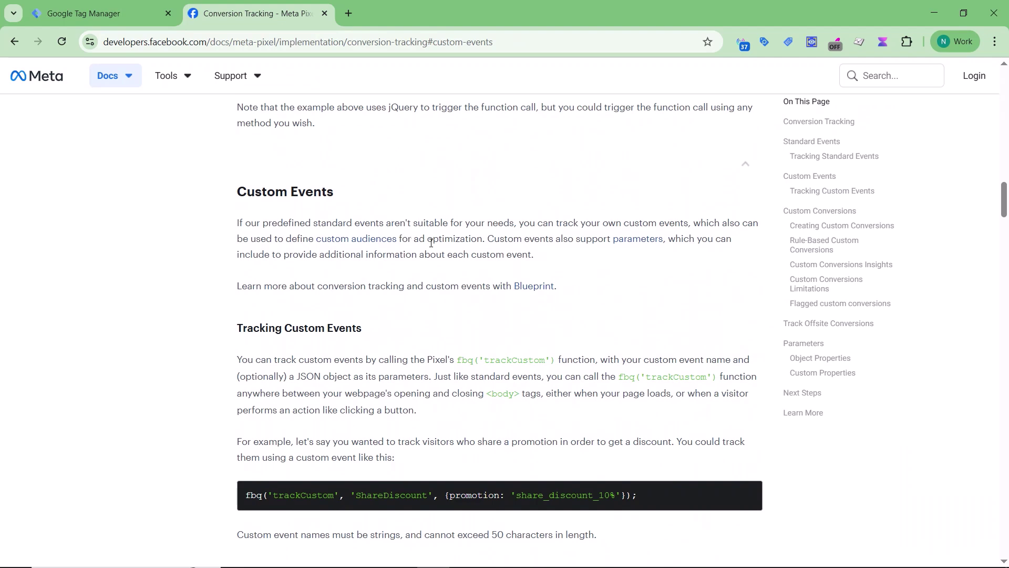
scroll(650, 245, "down", 3)
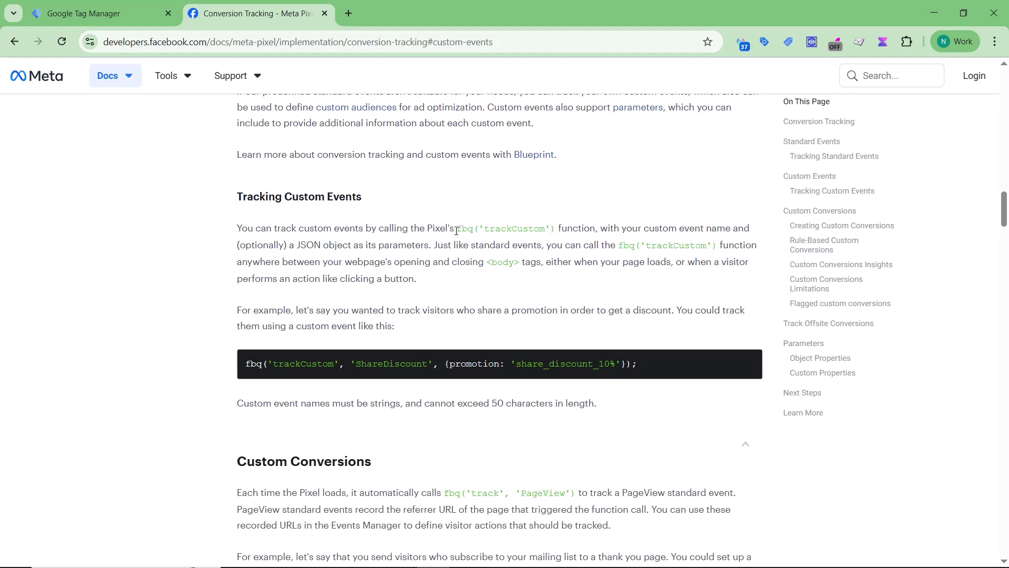
left_click_drag(478, 230, 540, 229)
left_click_drag(458, 230, 556, 230)
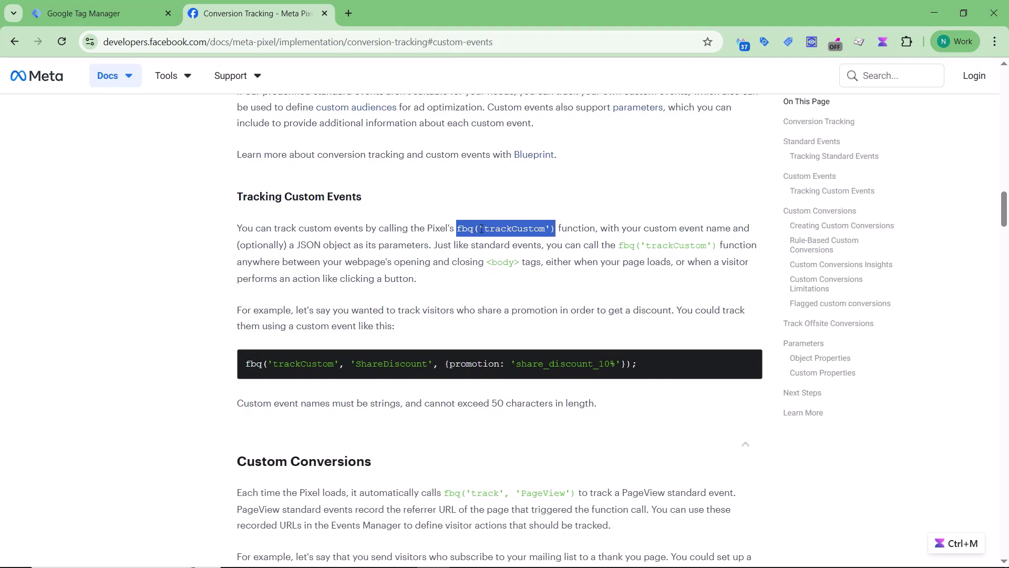
Review the Tracking Standard Events section and its Purchase examples, highlighting the 'track' argument in the first fbq call
scroll(503, 343, "up", 15)
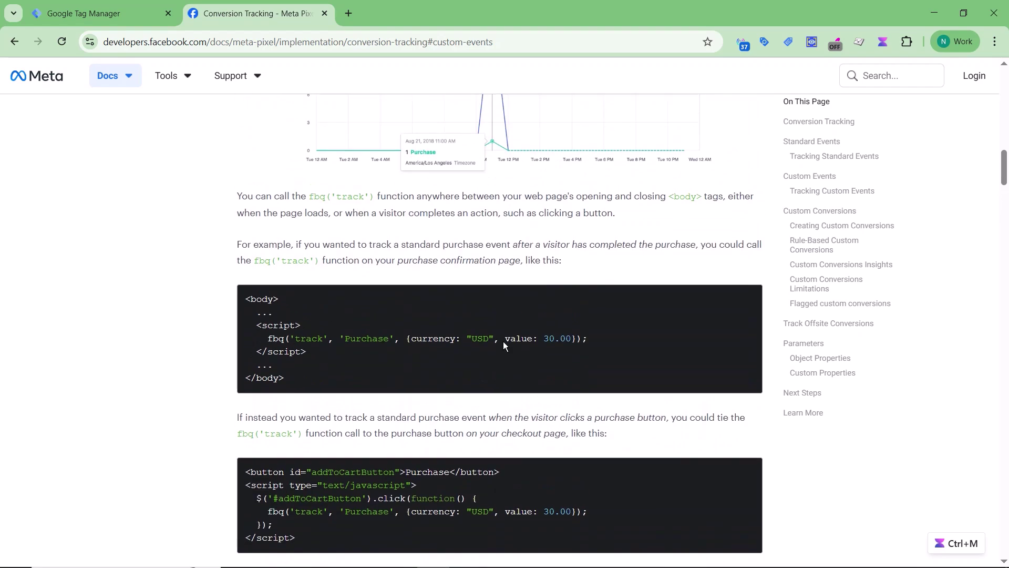
scroll(503, 342, "up", 4)
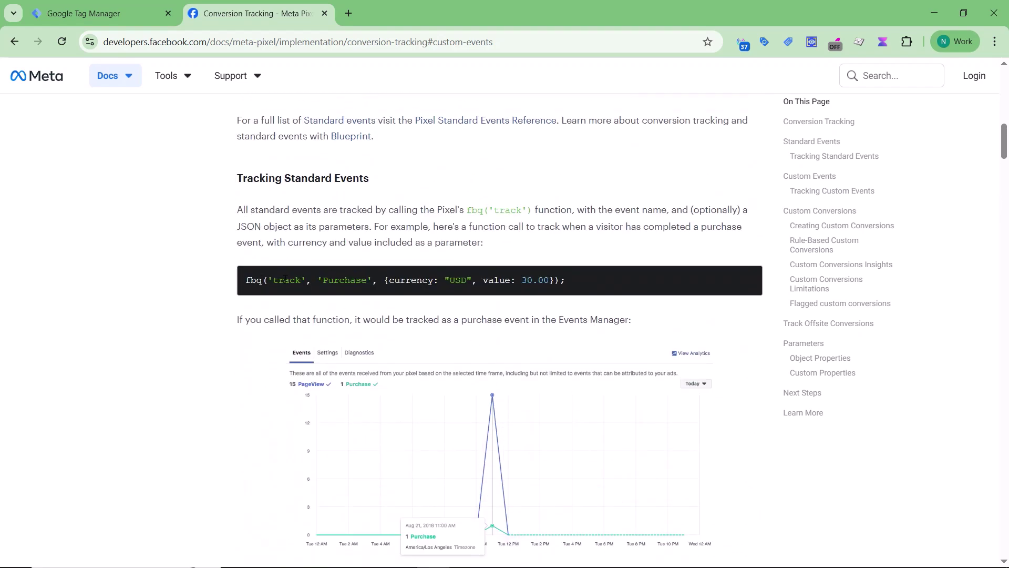
left_click_drag(274, 280, 297, 281)
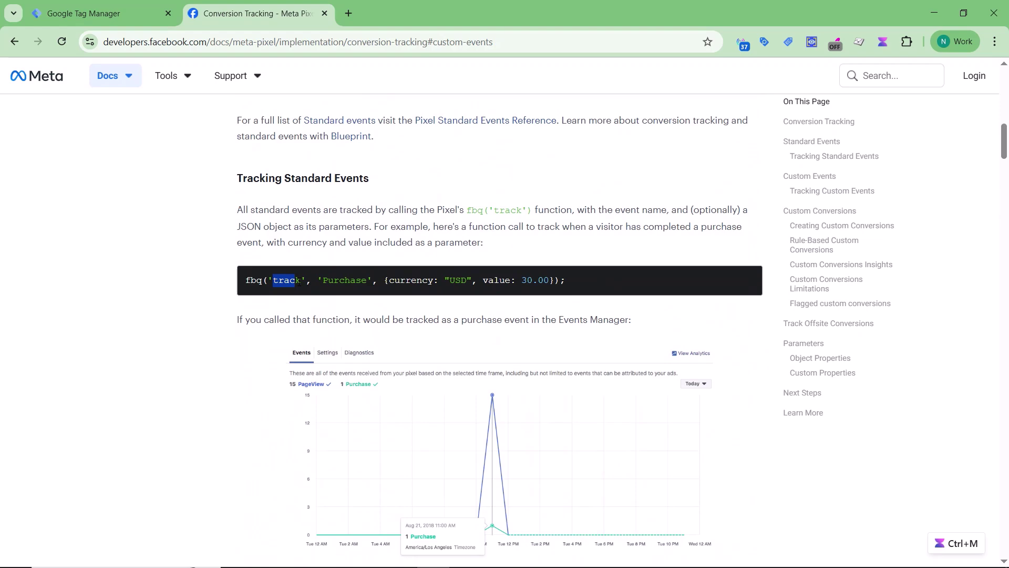
scroll(424, 346, "down", 3)
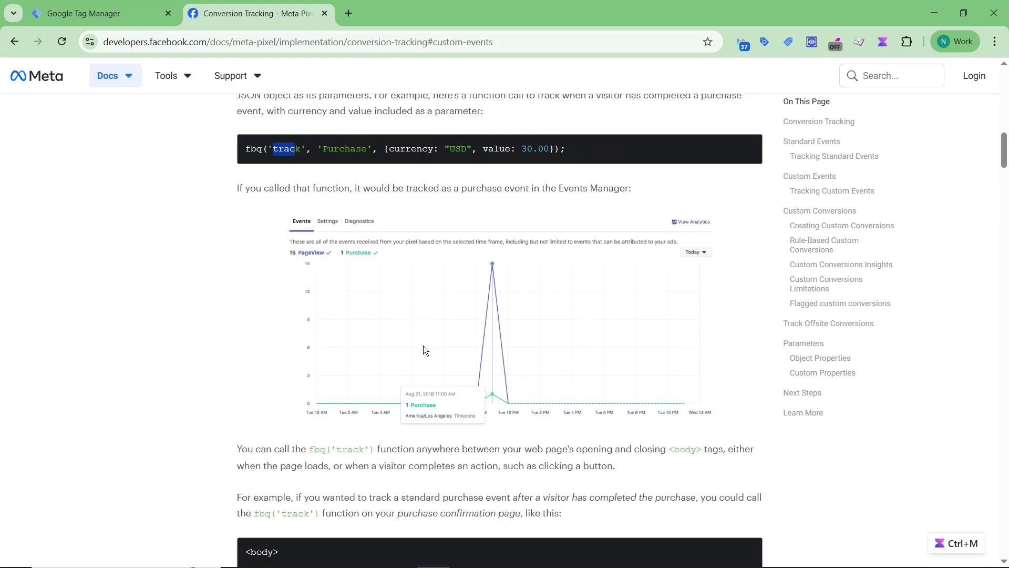
scroll(424, 346, "down", 7)
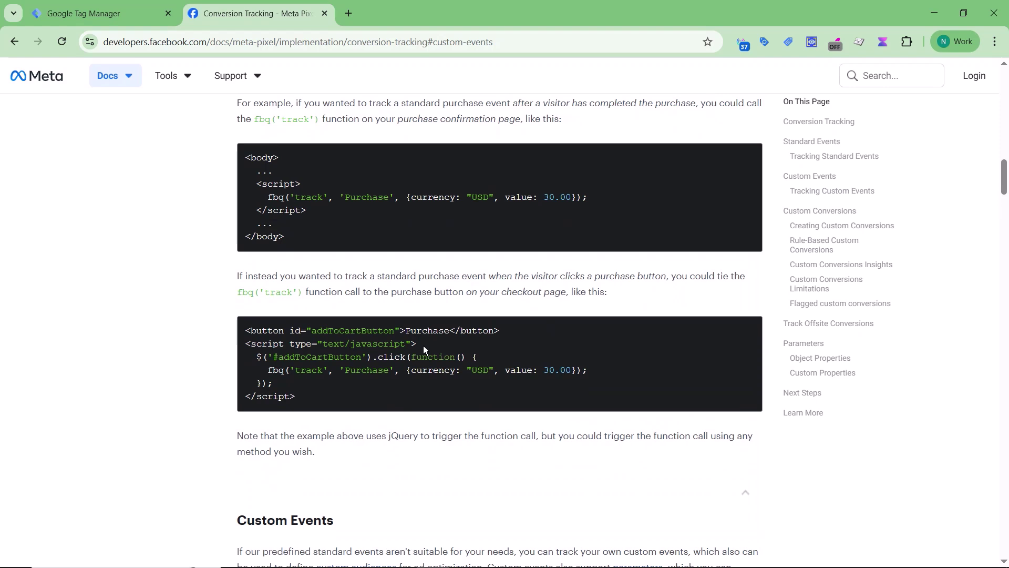
Switch to Google Tag Manager and create a new tag of type Custom HTML
left_click(92, 19)
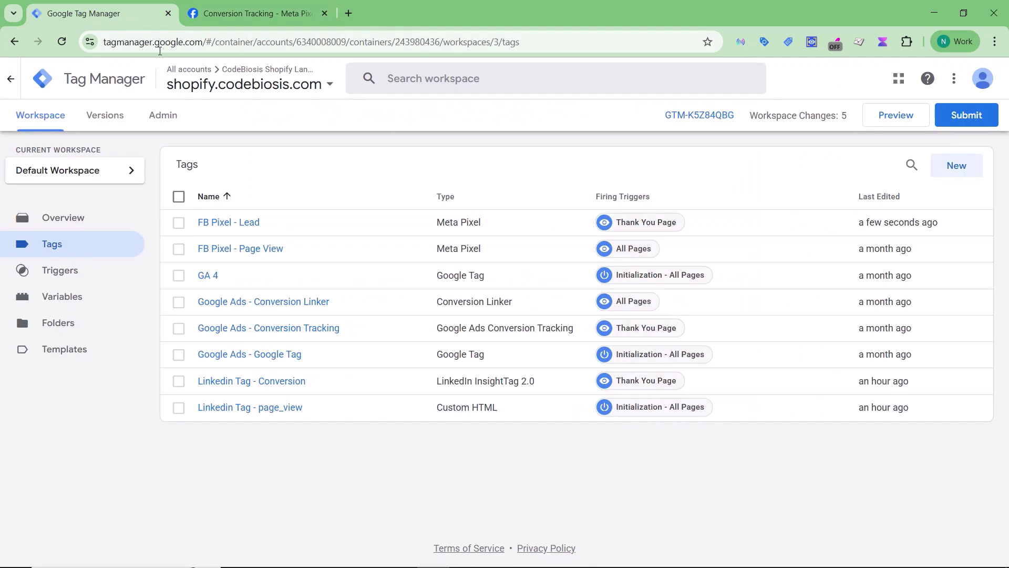
left_click(958, 168)
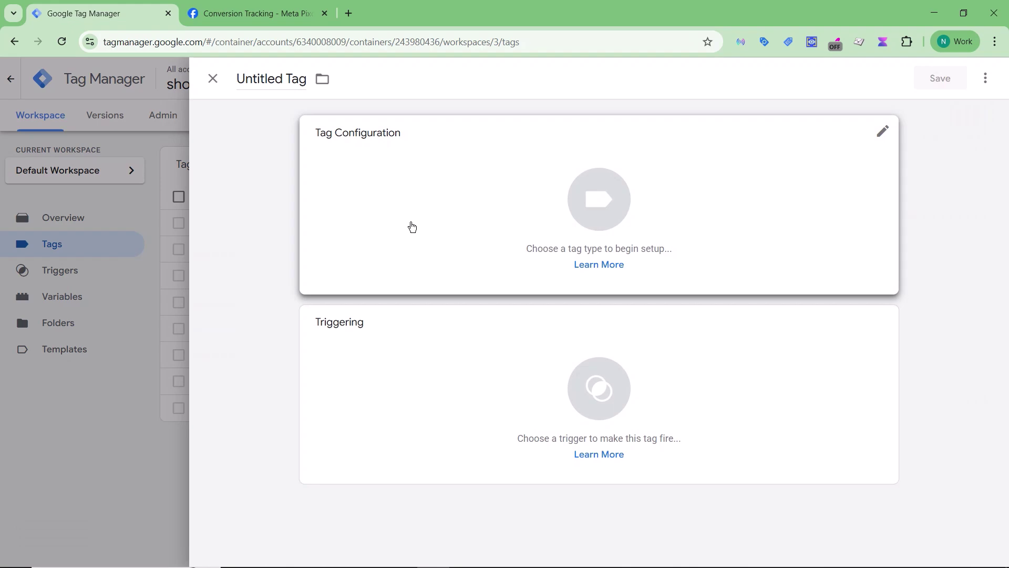
left_click(412, 226)
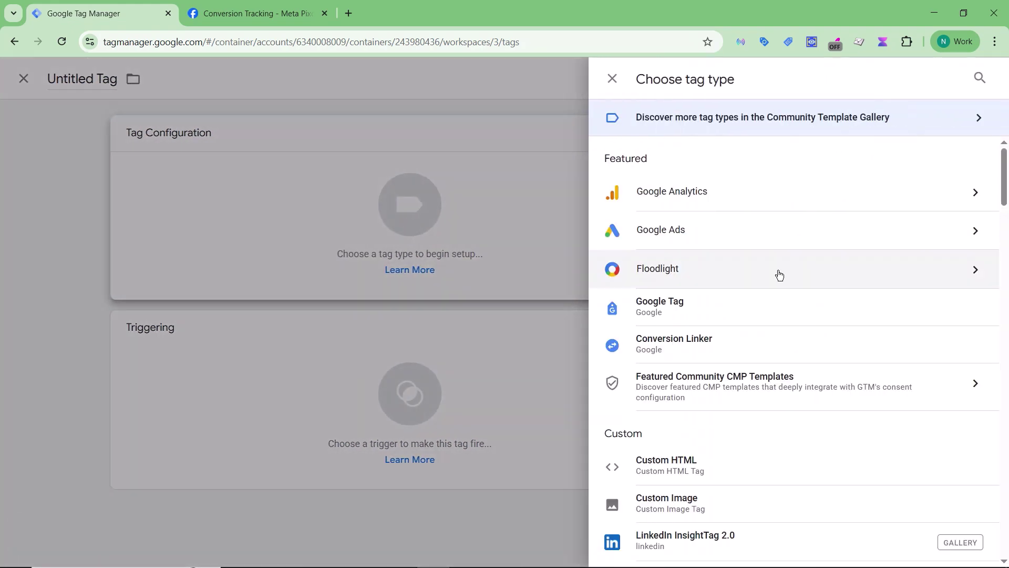
scroll(779, 274, "down", 2)
left_click(667, 342)
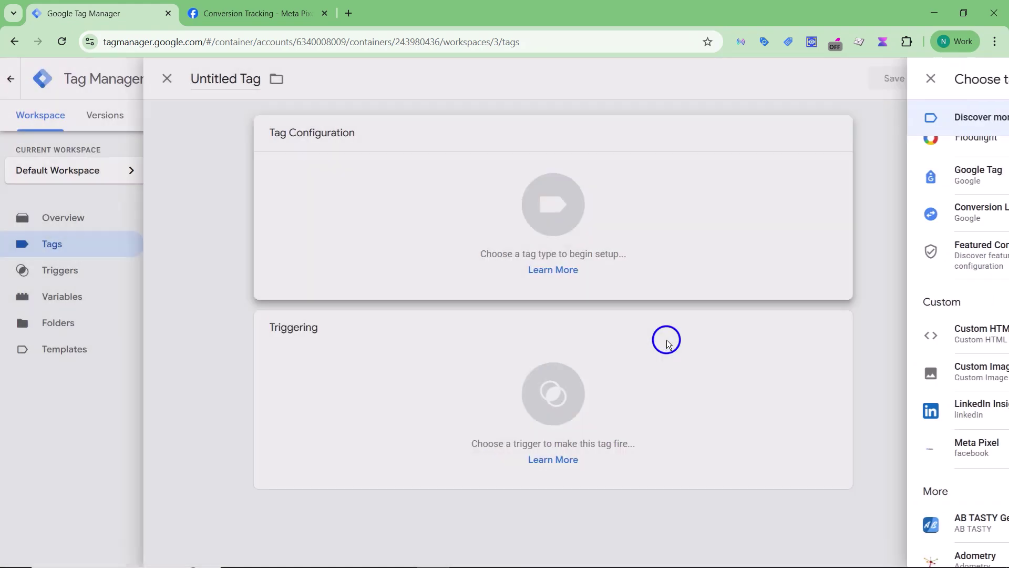
Copy the script block with the fbq('track', 'Purchase') call from the Meta Pixel documentation into the new tag's HTML code
left_click(232, 15)
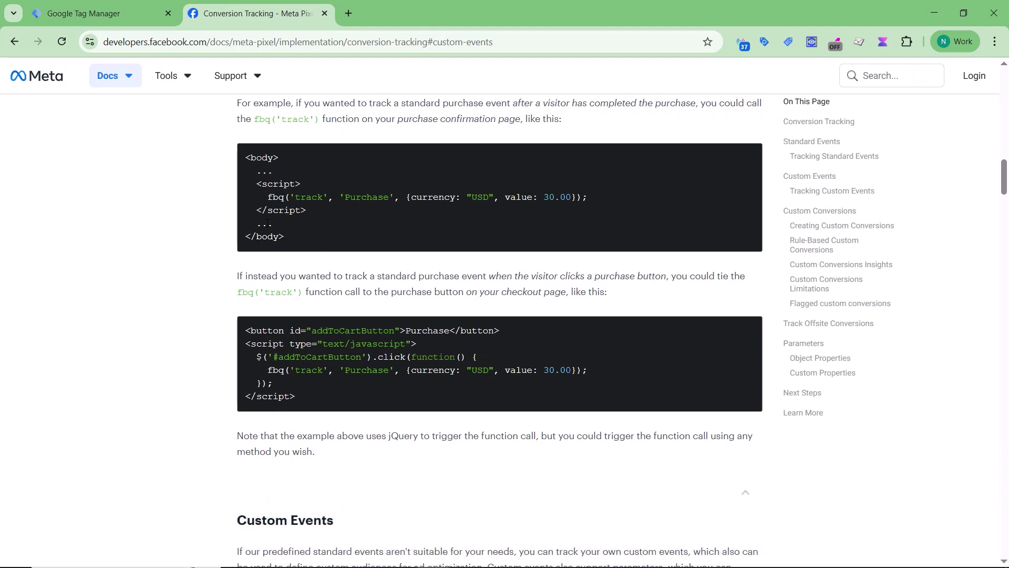
left_click_drag(254, 185, 320, 209)
right_click(318, 199)
left_click(361, 208)
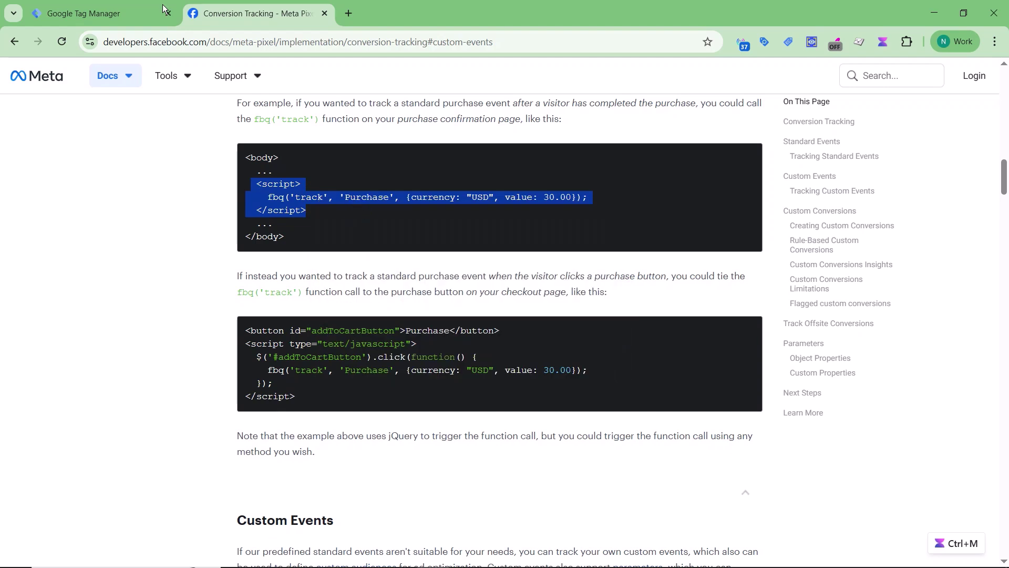
left_click(113, 11)
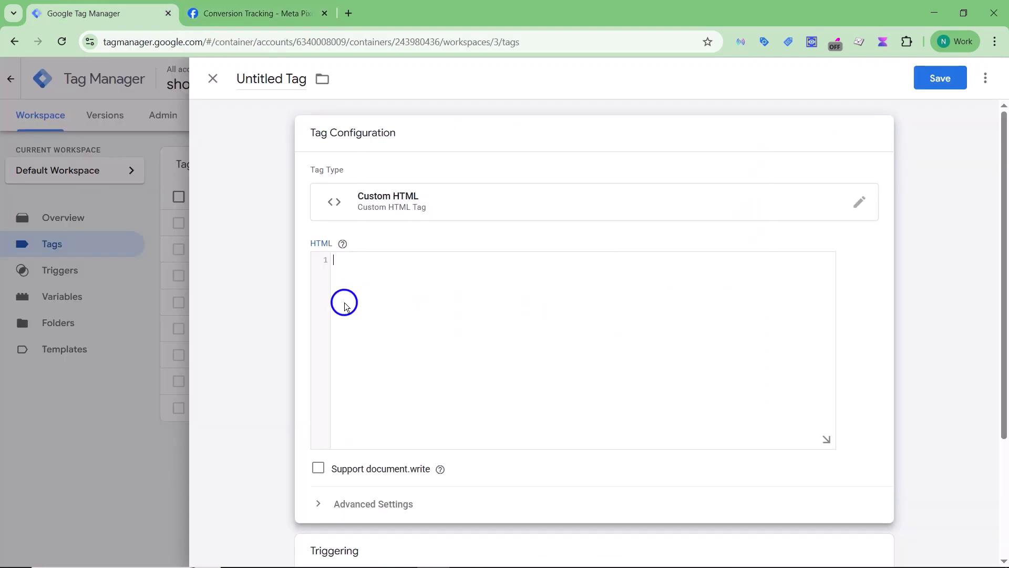
key("ctrl+v")
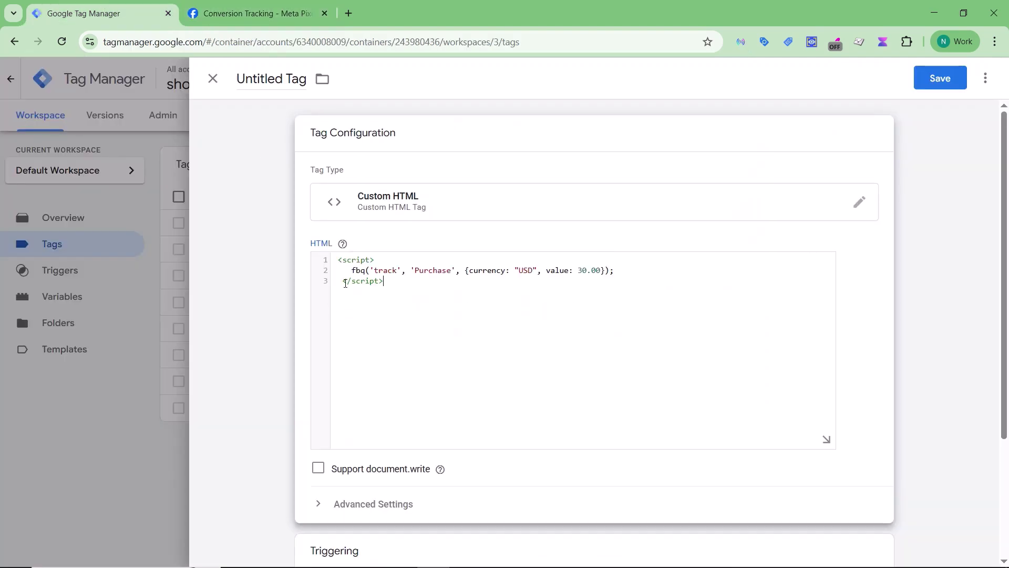
Remove the leading spaces from all three lines of the pasted script
left_click(345, 283)
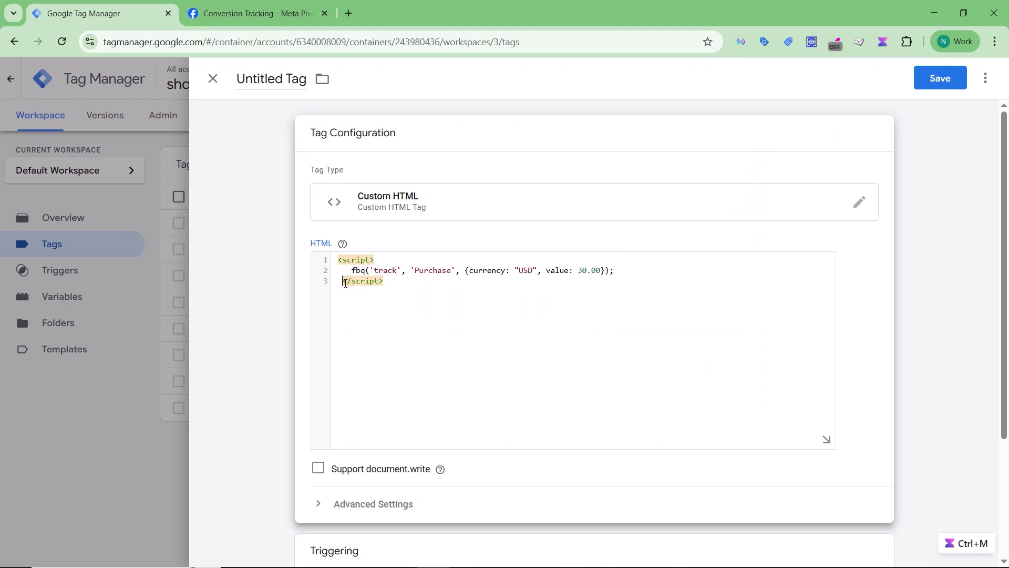
key("BackSpace")
key("BackSpace")
key("Up")
key("Up")
key("Delete")
key("Down")
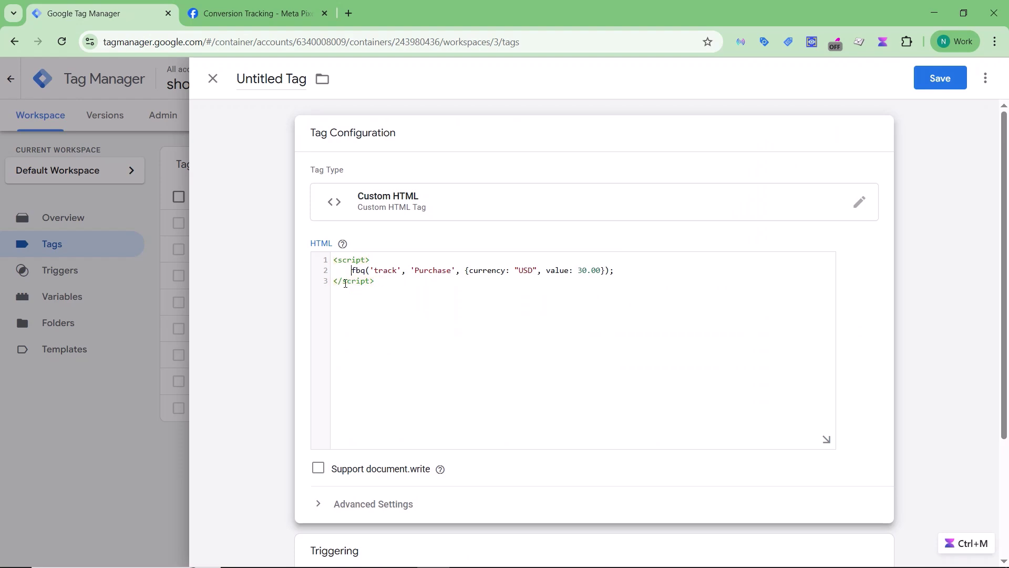
key("BackSpace")
key("BackSpace")
key("BackSpace")
key("BackSpace")
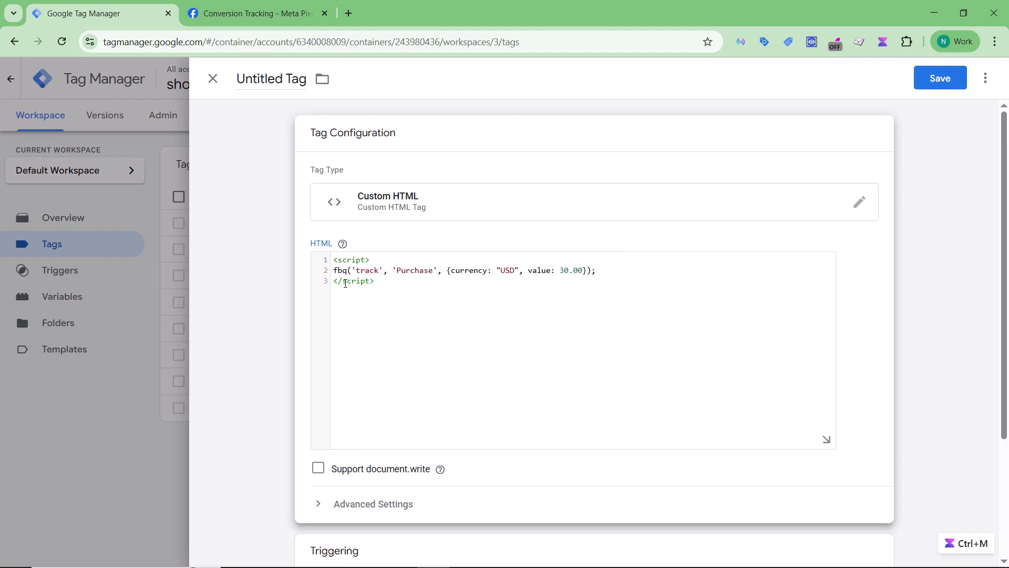
Check the custom event example in the Meta documentation and change 'track' to 'trackCustom' in the tag's fbq call
left_click(246, 8)
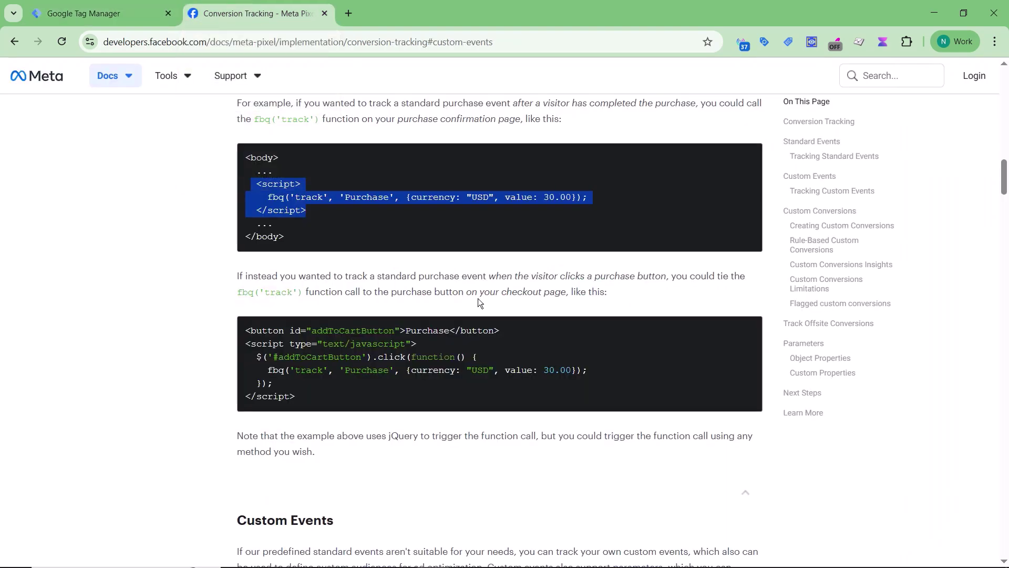
scroll(478, 298, "down", 4)
scroll(477, 298, "down", 3)
scroll(312, 390, "down", 1)
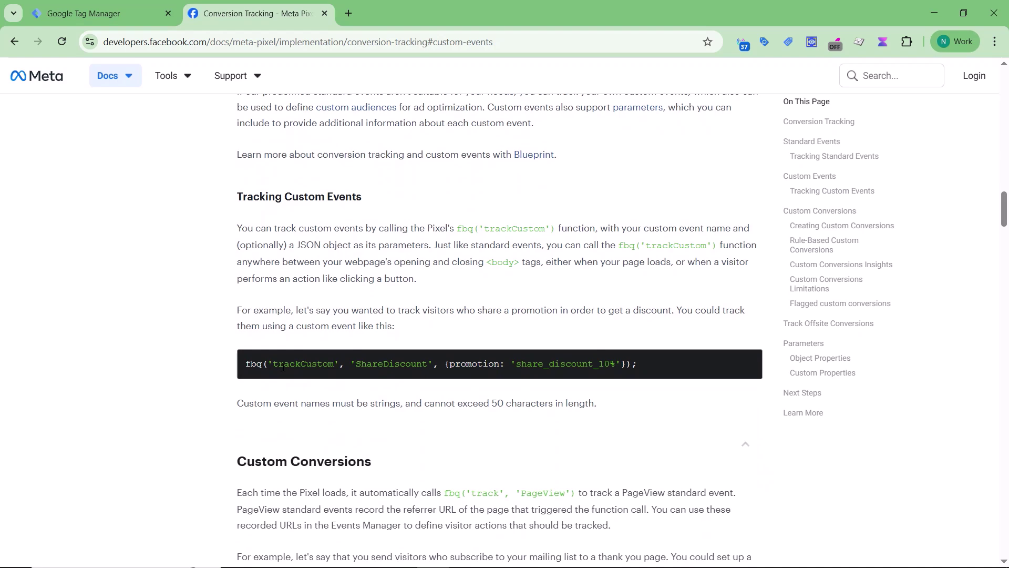
left_click(111, 15)
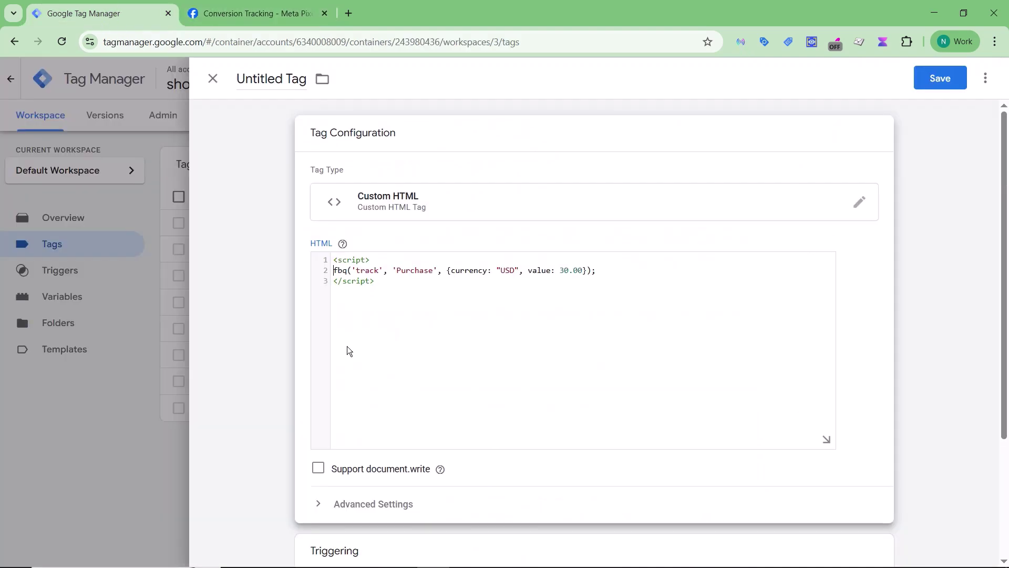
left_click(355, 273)
type("Custom")
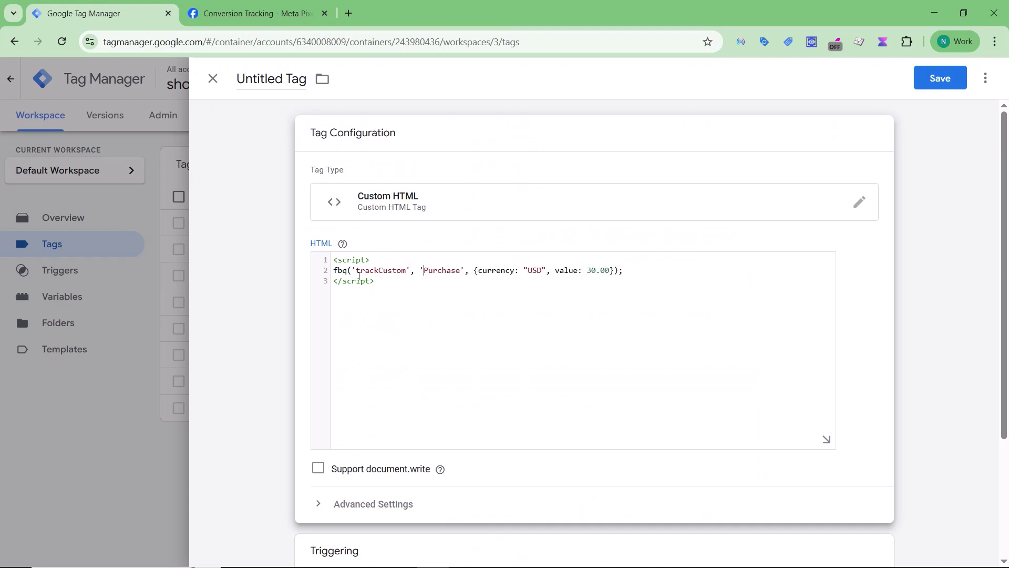
Replace the event name Purchase in the fbq call with 60_sec
key("shift+Right")
key("shift+Right")
key("shift+Right")
key("shift+Right")
key("shift+Right")
key("shift+Right")
type("60")
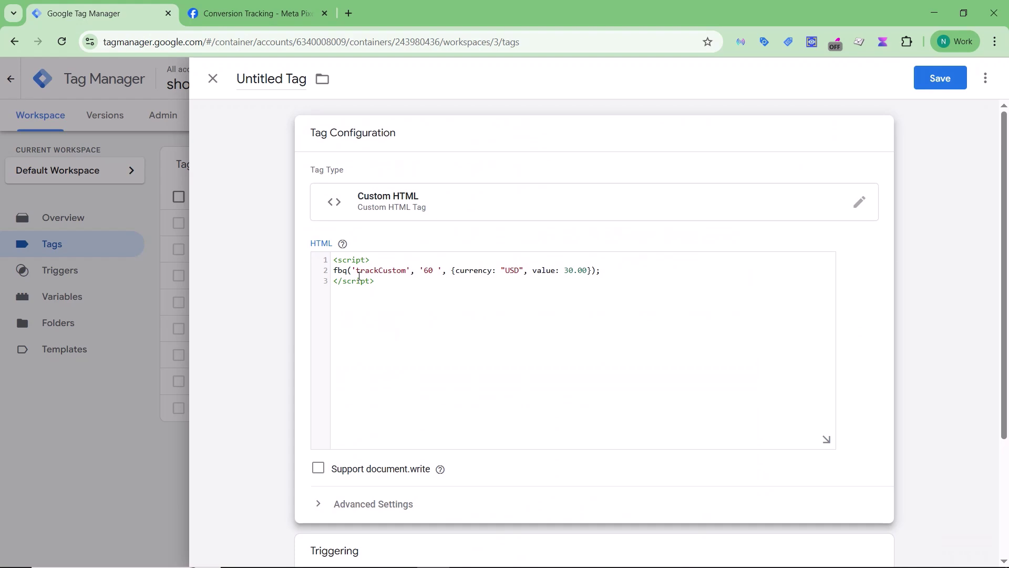
key("BackSpace")
type("_sec")
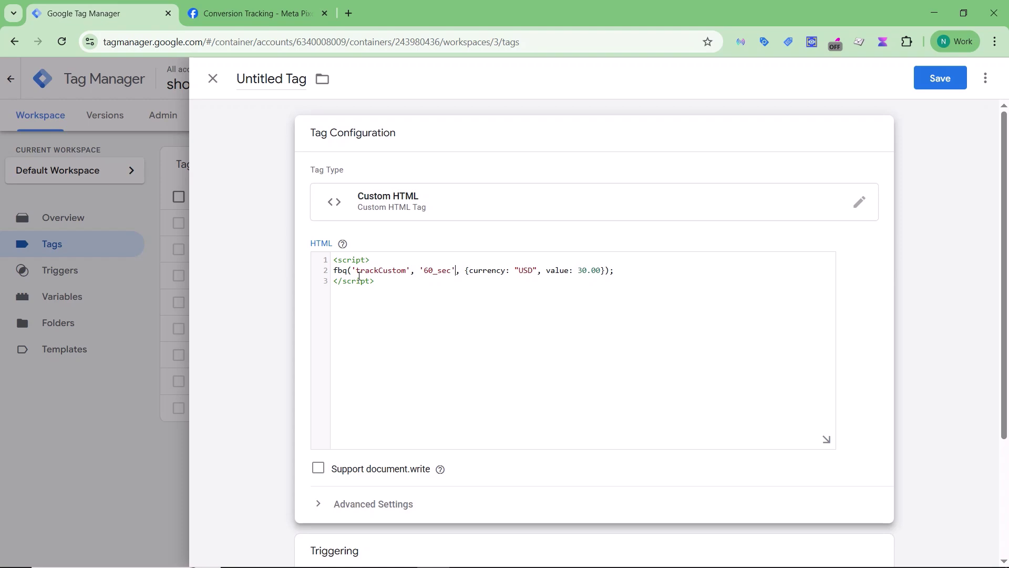
Delete the currency and value parameters so the line reads fbq('trackCustom', '60_sec');
key("shift+Right")
key("shift+Right")
key("shift+Right")
key("shift+Right")
key("shift+Right")
key("shift+Right")
key("shift+Right")
key("shift+Right")
key("shift+Right")
key("shift+Right")
key("shift+Right")
key("shift+Right")
key("shift+Right")
key("shift+Right")
key("shift+Right")
key("shift+Right")
key("shift+Right")
key("shift+Right")
key("shift+Right")
key("shift+Right")
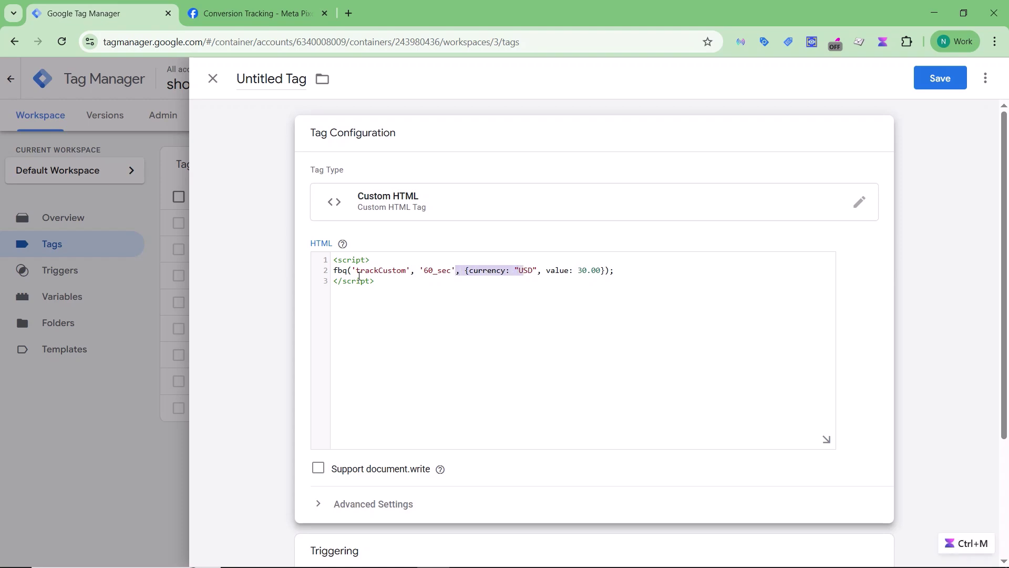
key("shift+Right")
key("shift+Right")
key("shift+Right")
key("shift+Right")
key("shift+Right")
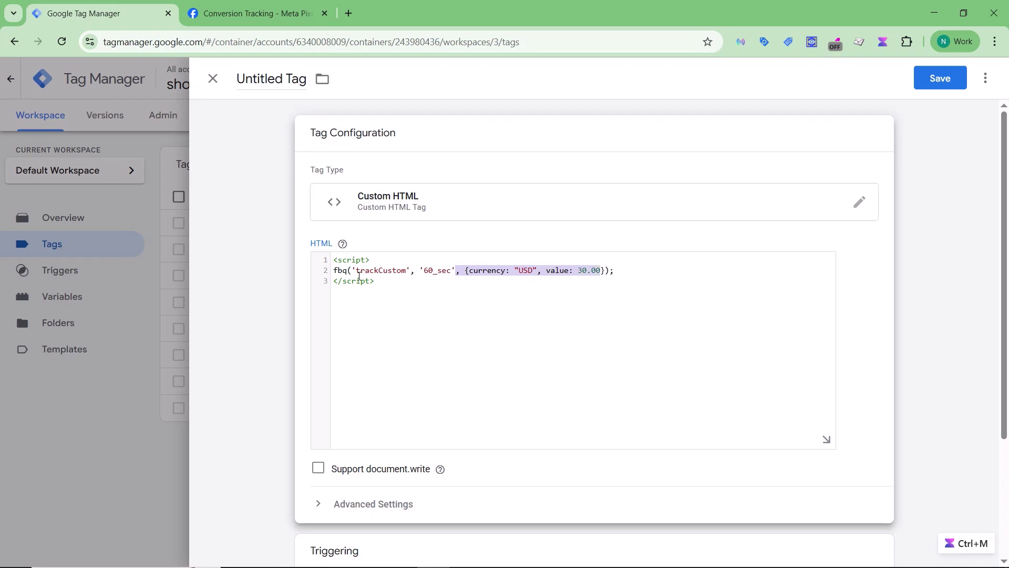
key("BackSpace")
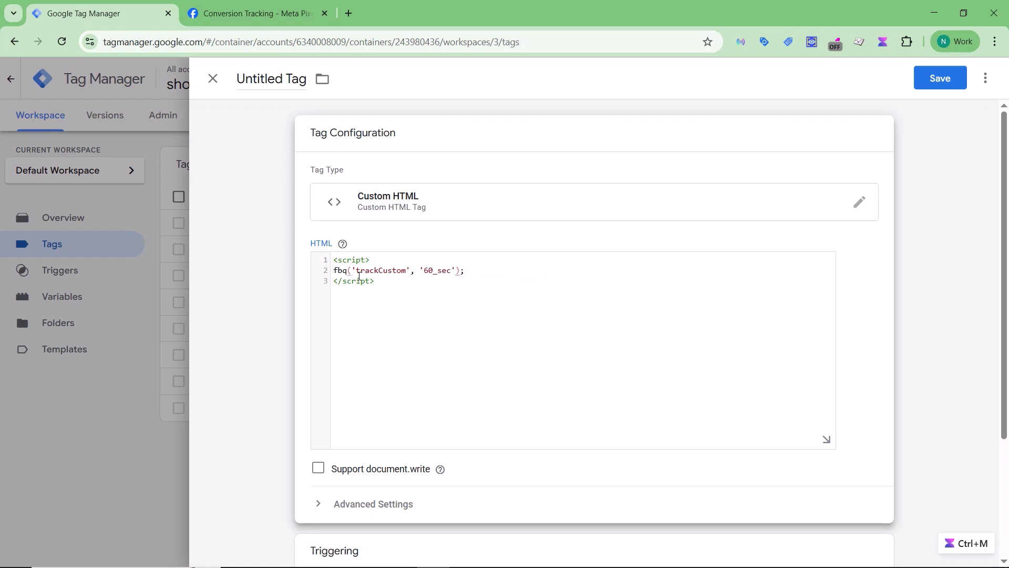
key("BackSpace")
type("'")
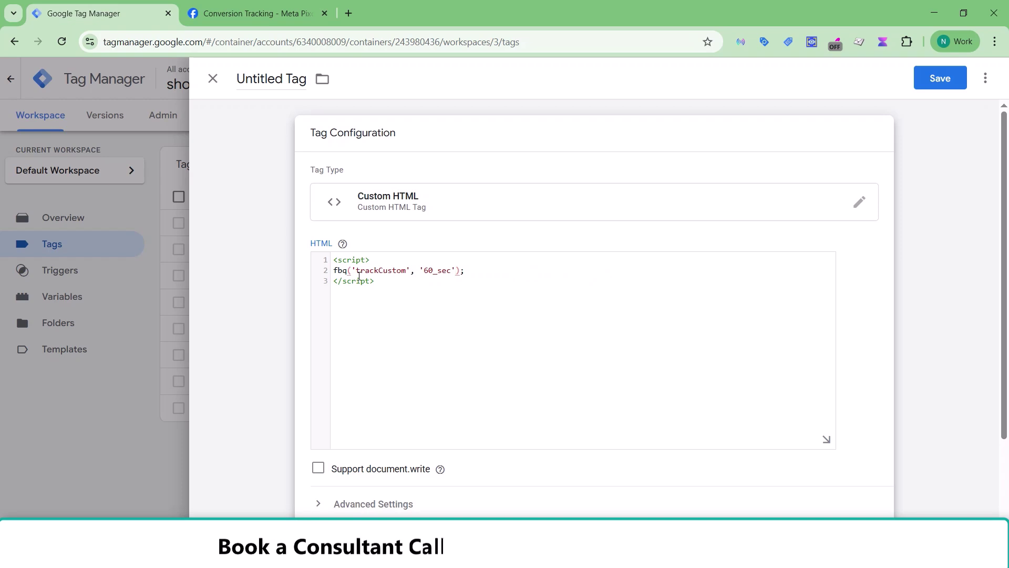
Name the tag "FB Pixel - Custom - 60 Sec Timer"
left_click(258, 82)
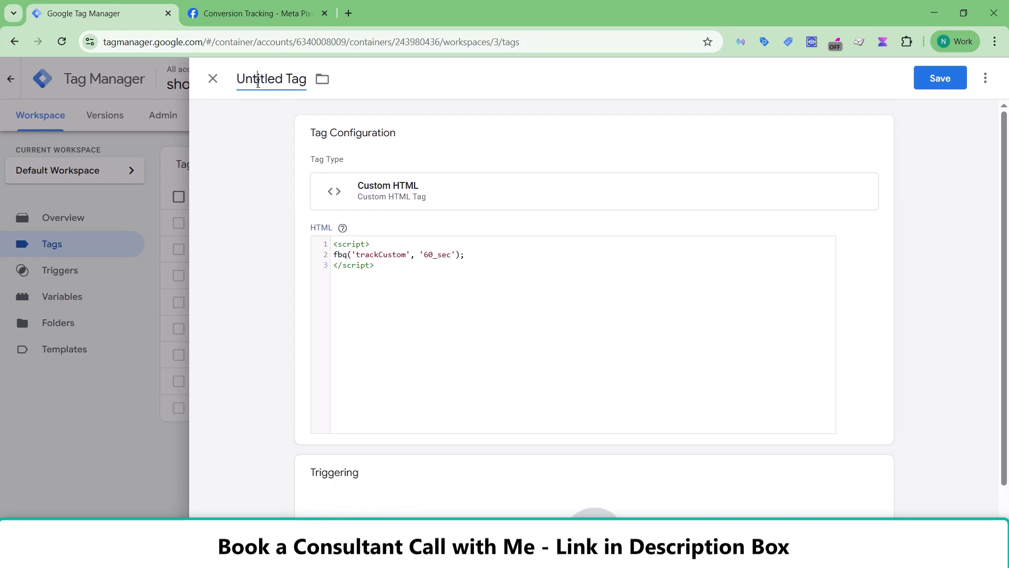
type("FB P")
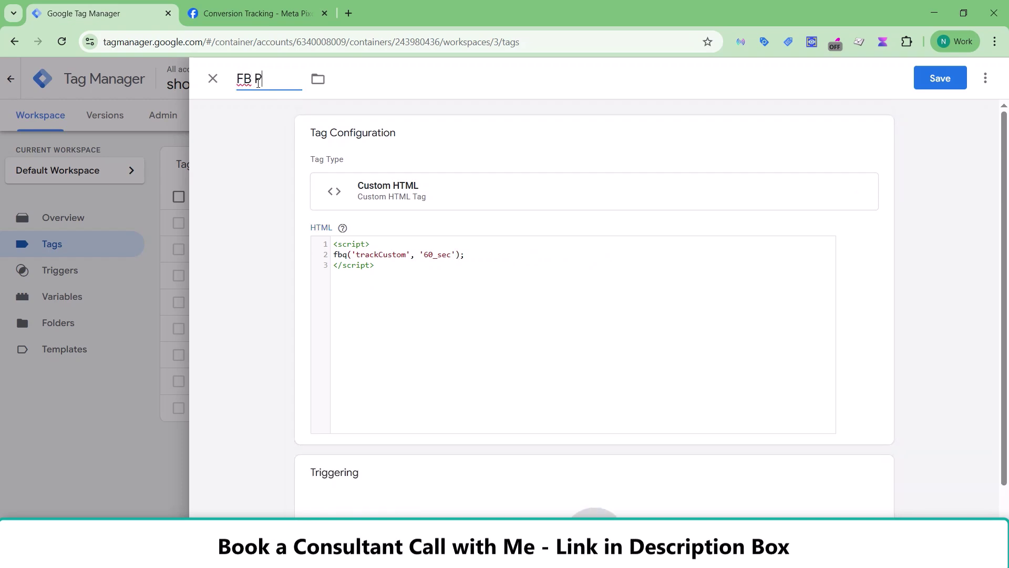
type("ixel - ")
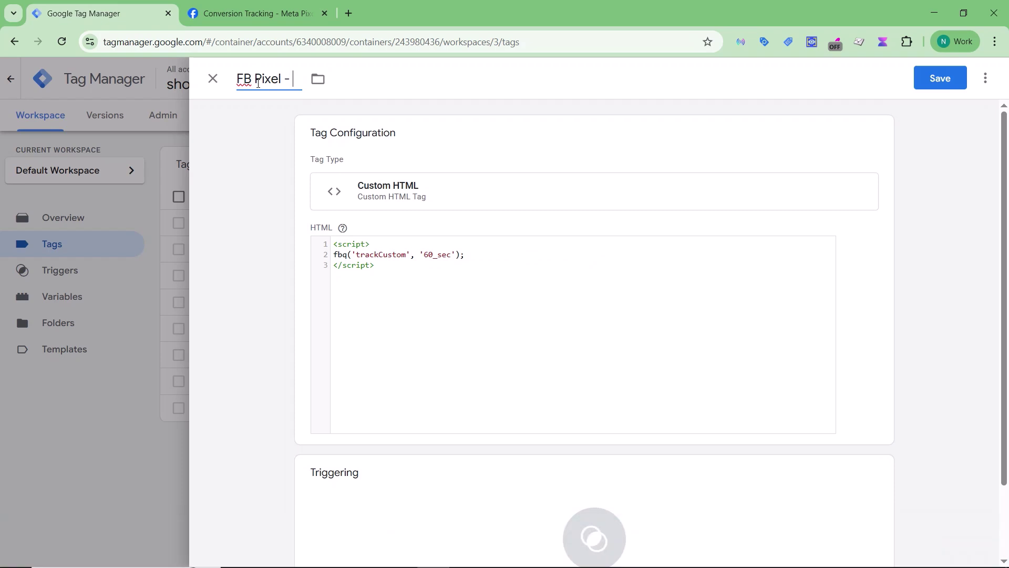
type("Custom")
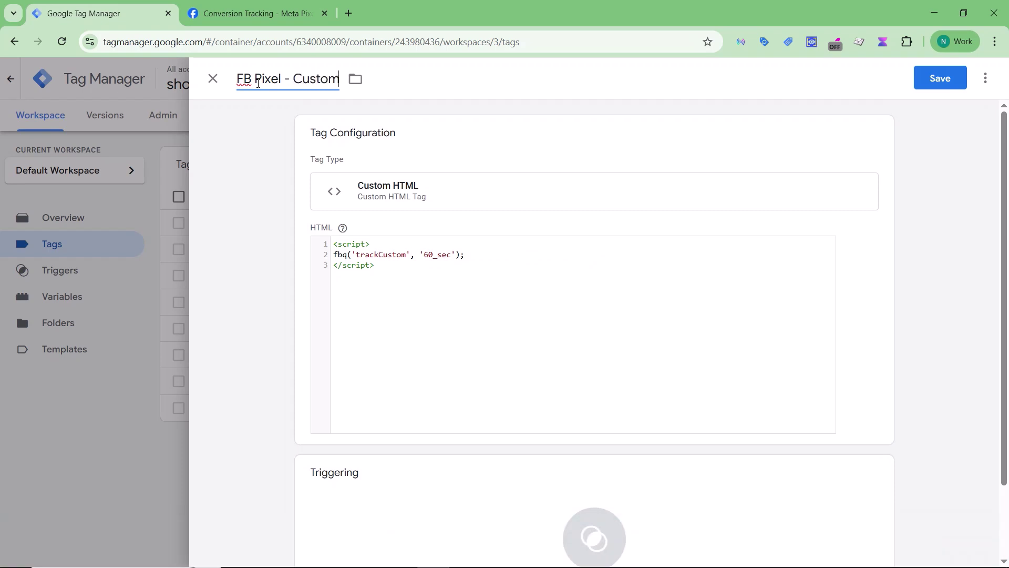
type(" - 60 Se")
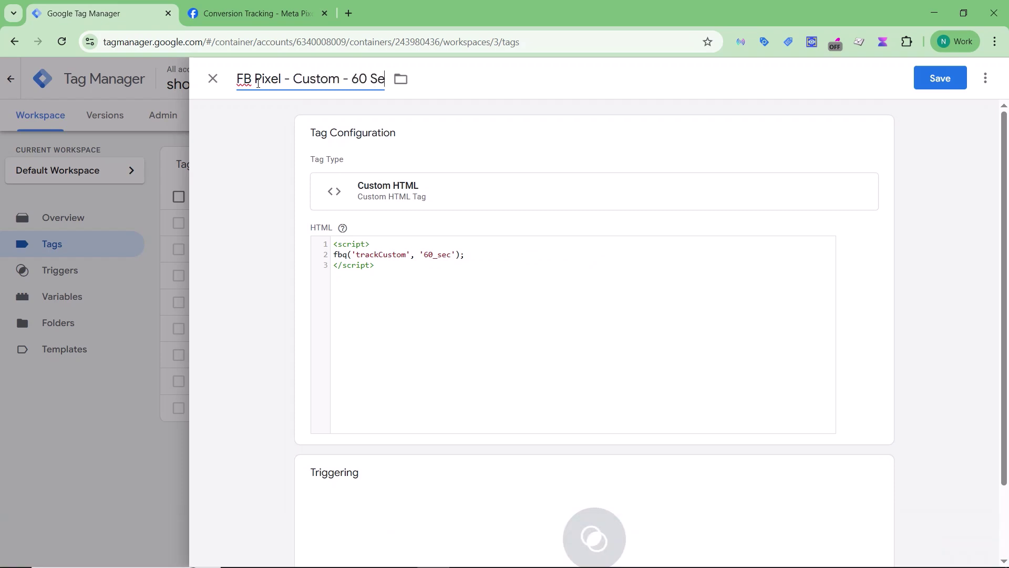
type("c Timer")
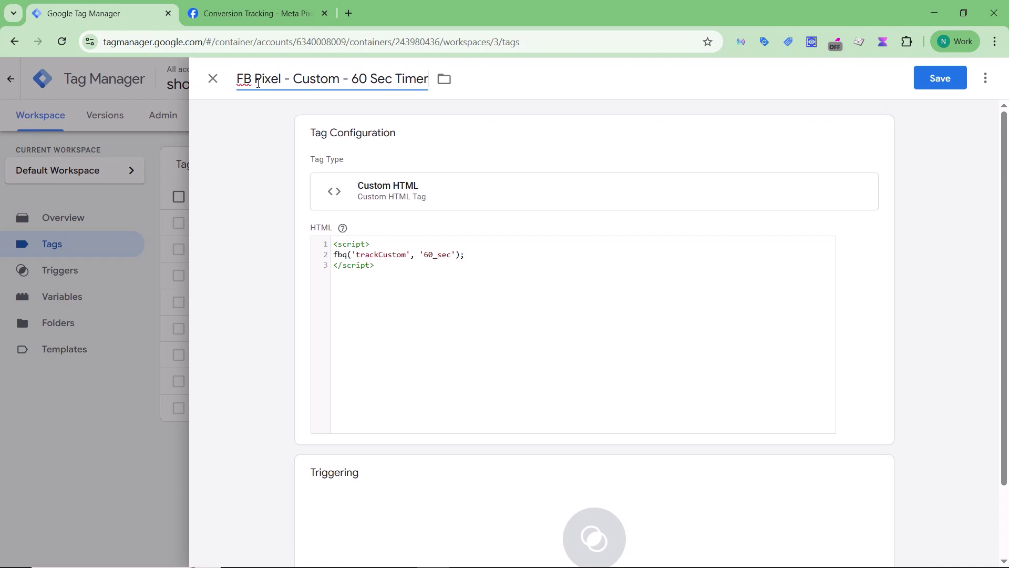
Create a new trigger of type Timer for the FB Pixel - Custom - 60 Sec Timer tag
scroll(441, 368, "down", 2)
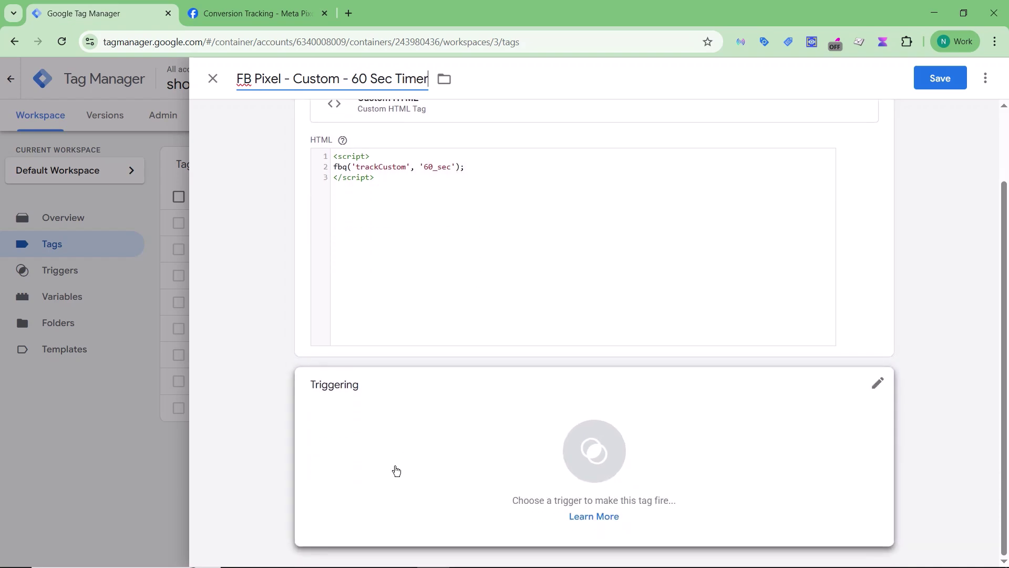
left_click(395, 467)
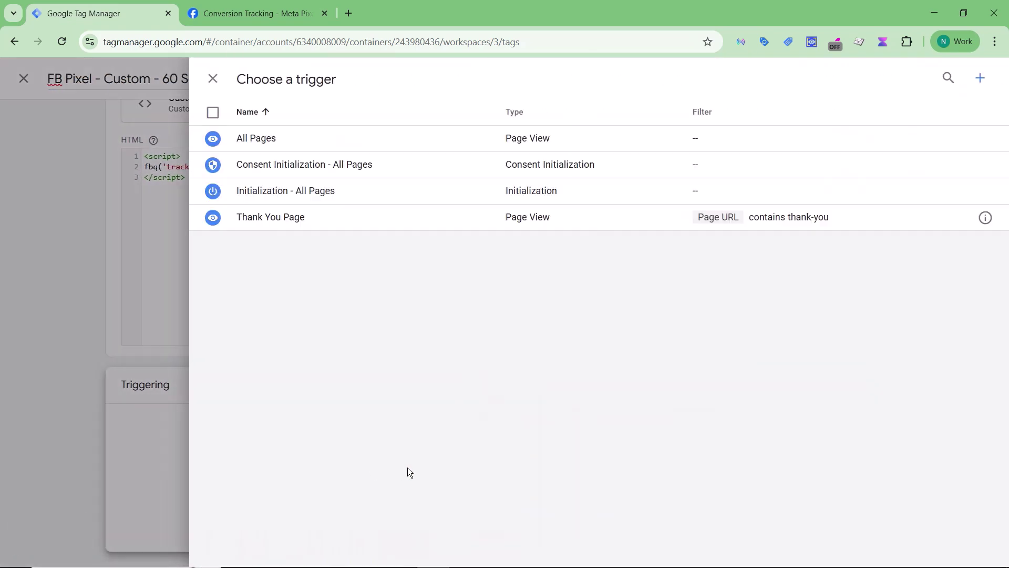
left_click(981, 80)
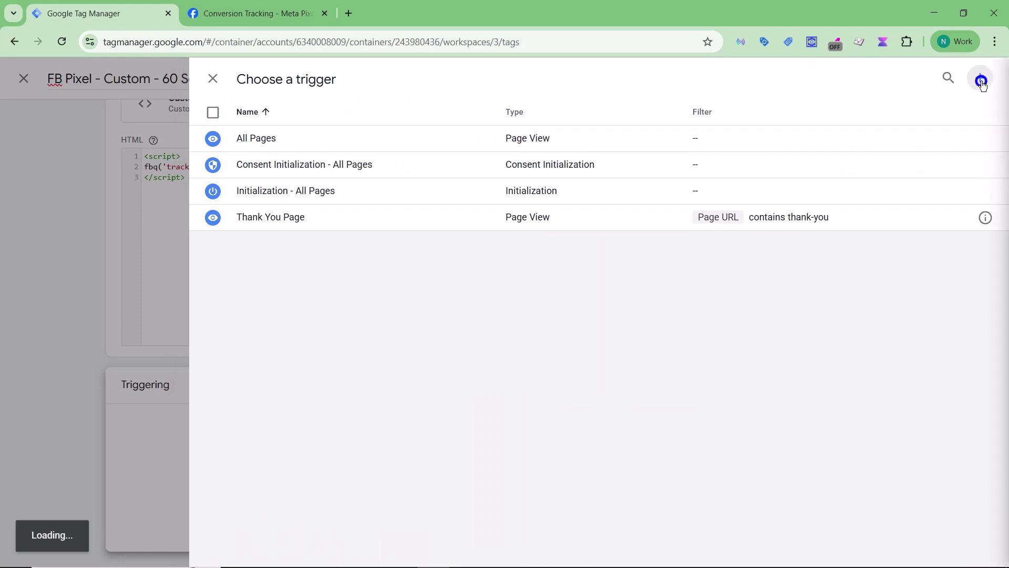
left_click(433, 206)
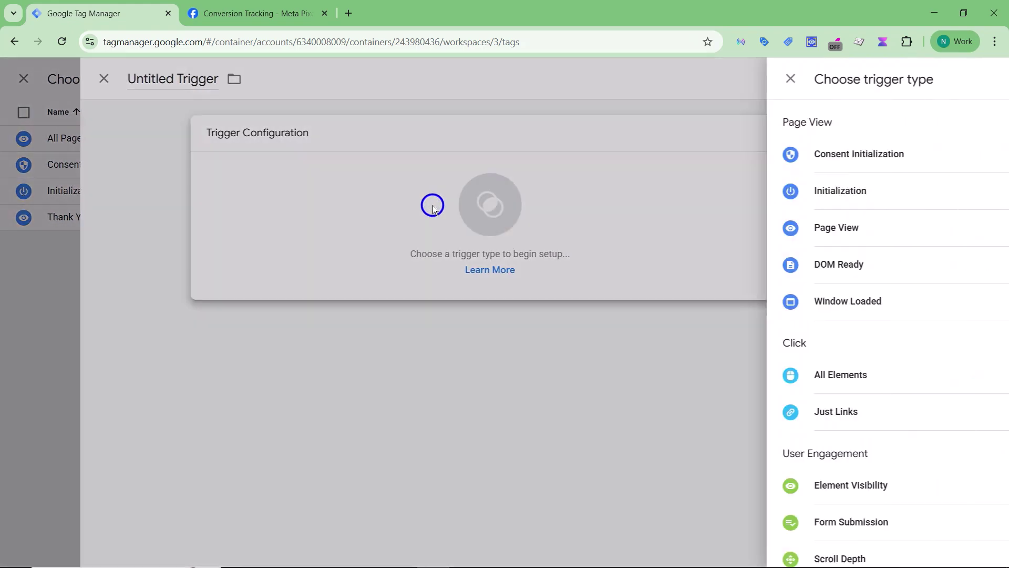
scroll(793, 304, "down", 5)
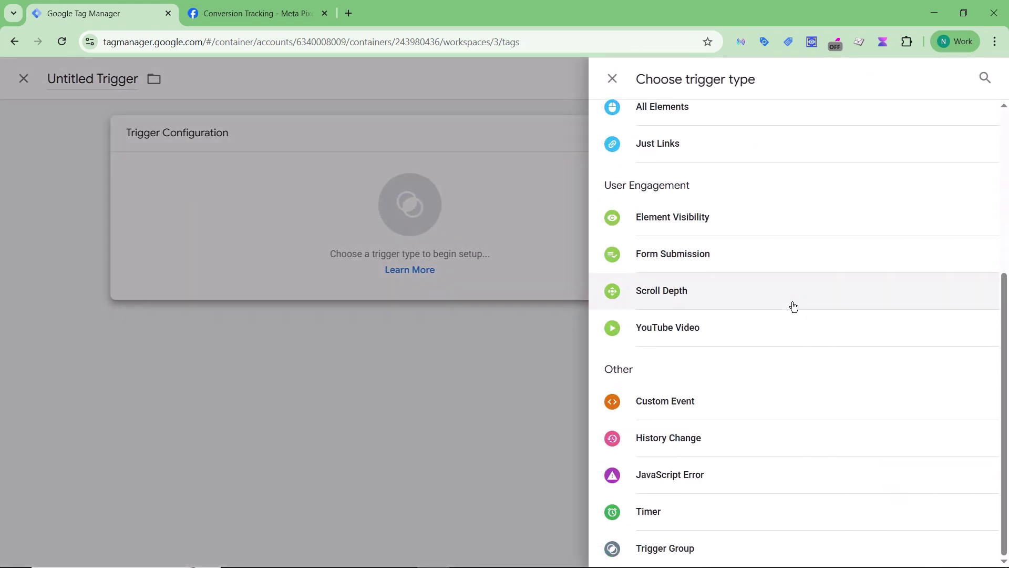
left_click(655, 505)
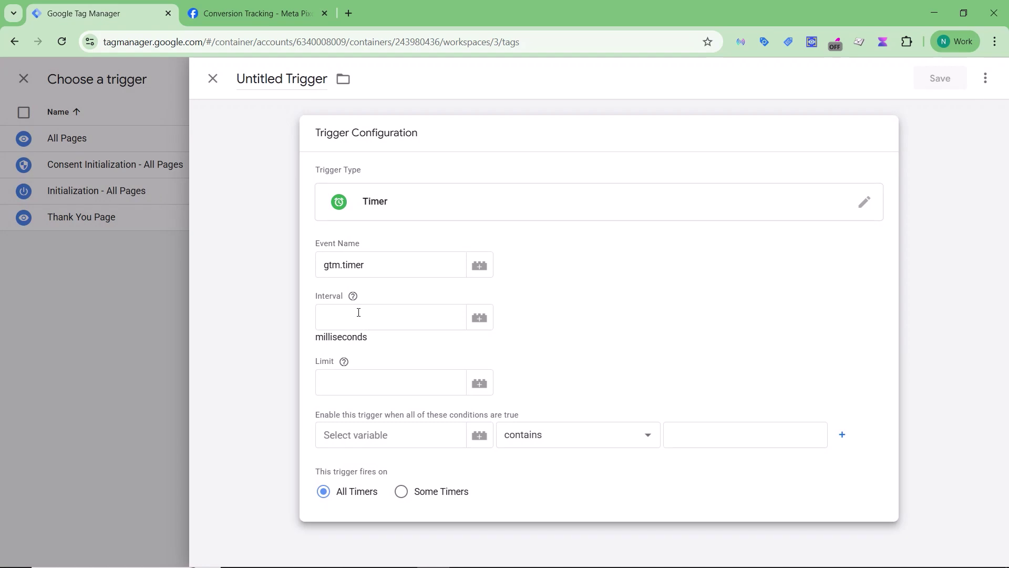
Set the timer trigger's interval to 60000 milliseconds and its limit to 1
left_click(359, 312)
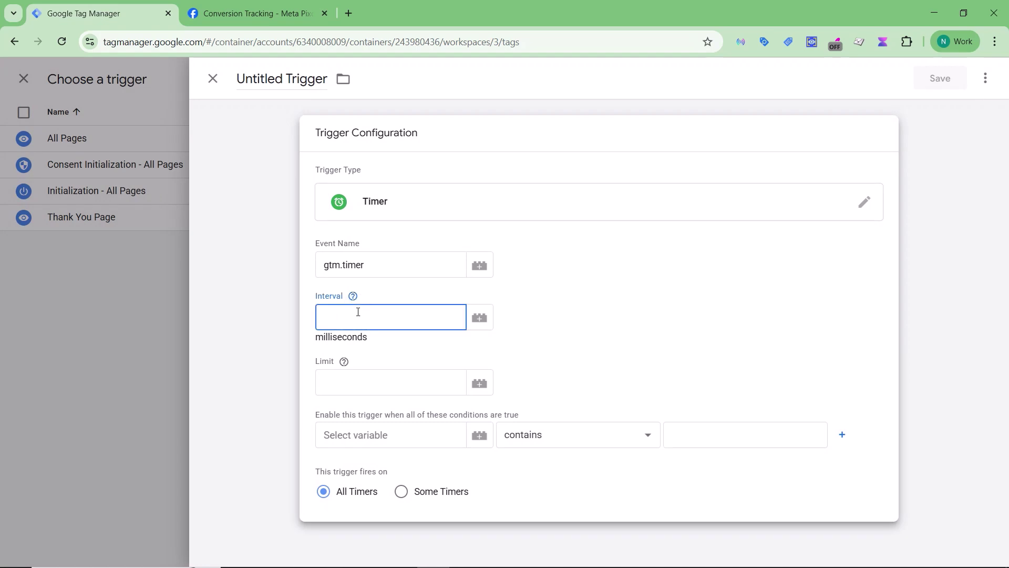
type("60000")
left_click(356, 381)
type("1")
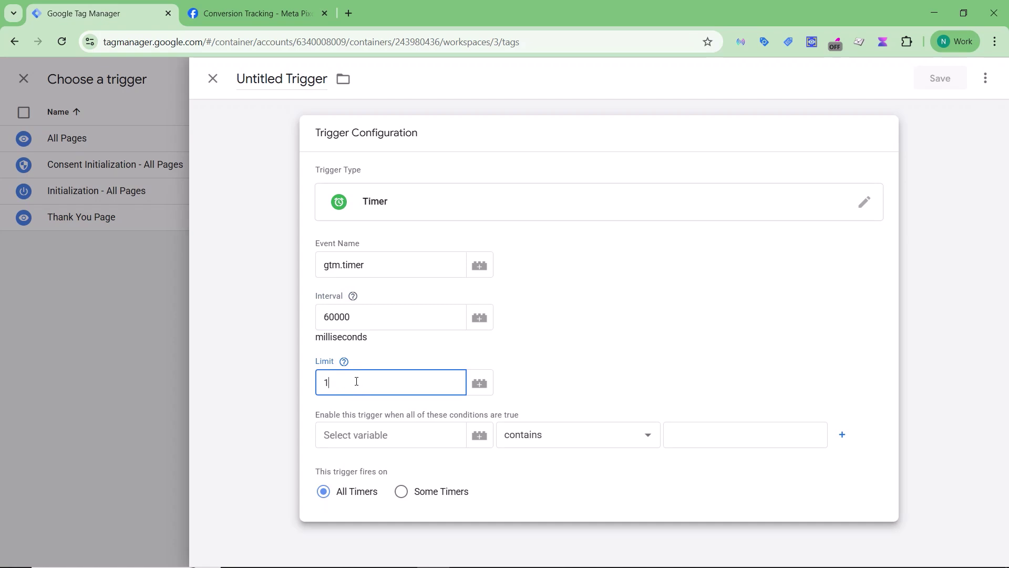
Enable the trigger on the condition that Page URL matches RegEx .*
left_click(370, 435)
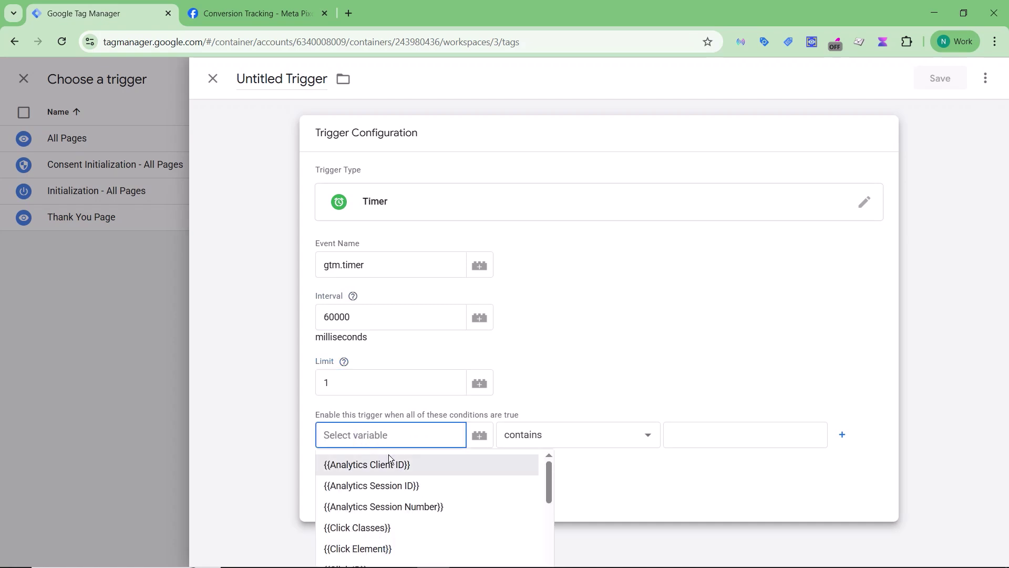
type("url")
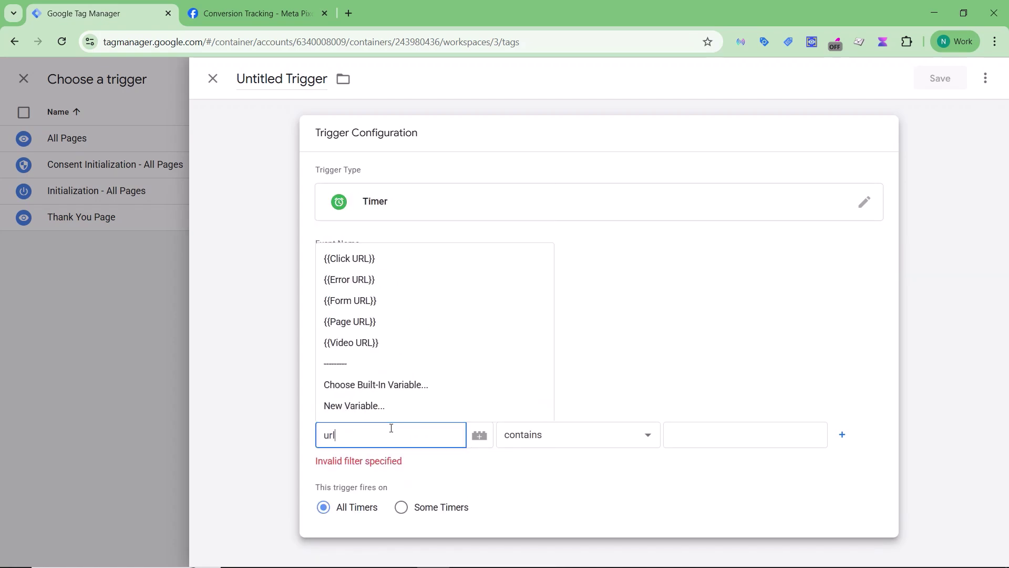
left_click(371, 322)
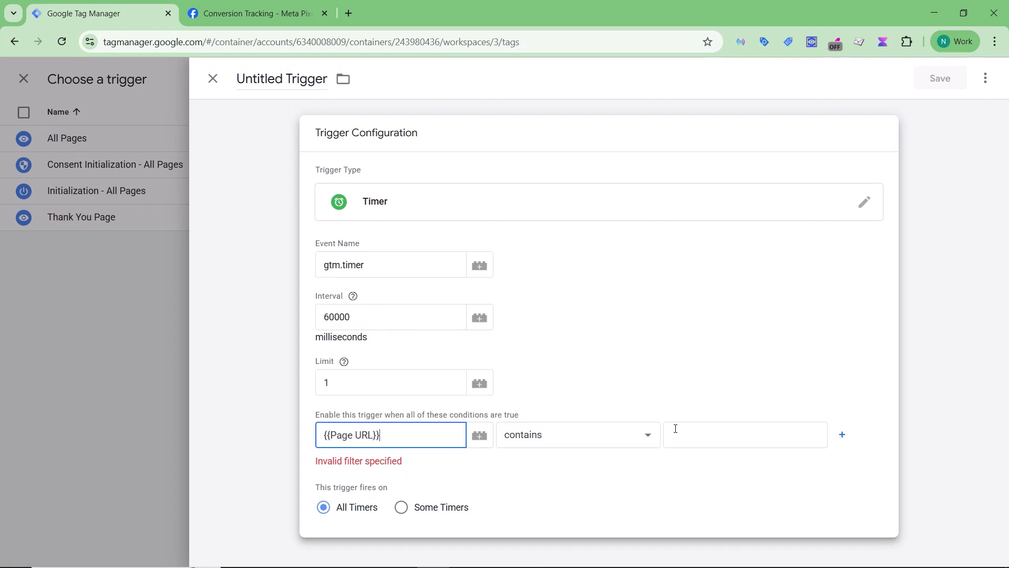
left_click(556, 441)
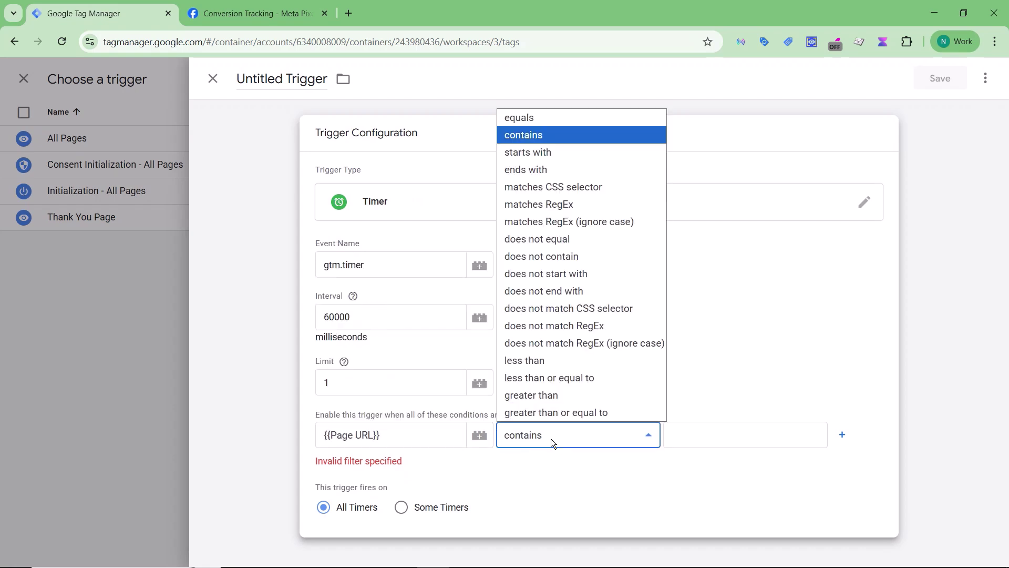
left_click(517, 206)
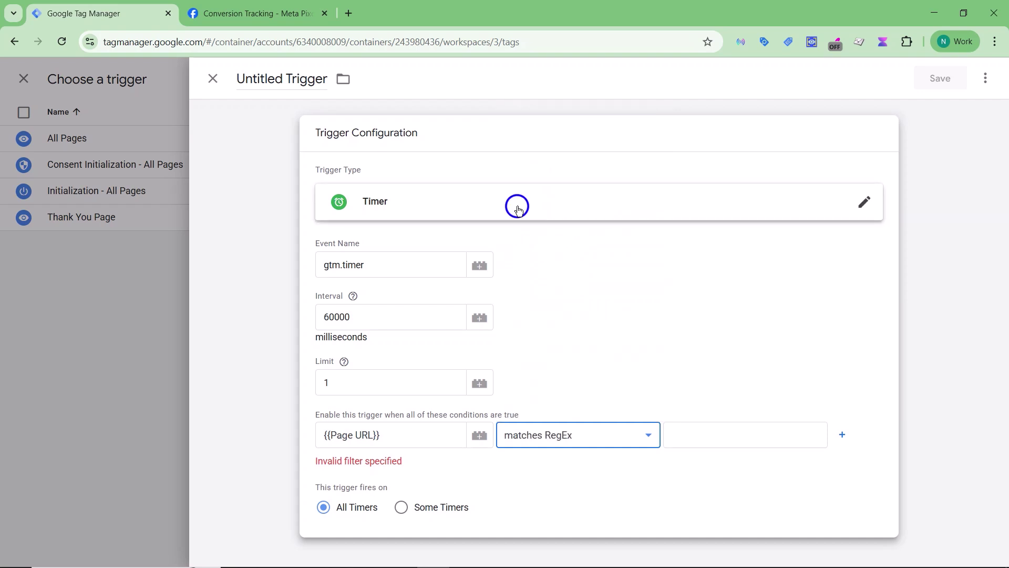
left_click(687, 432)
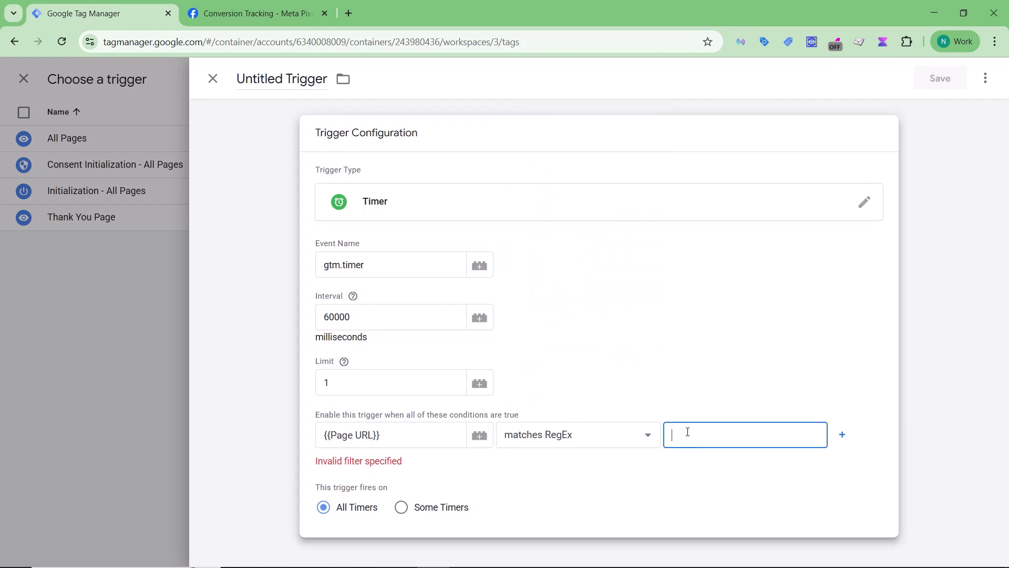
type(".")
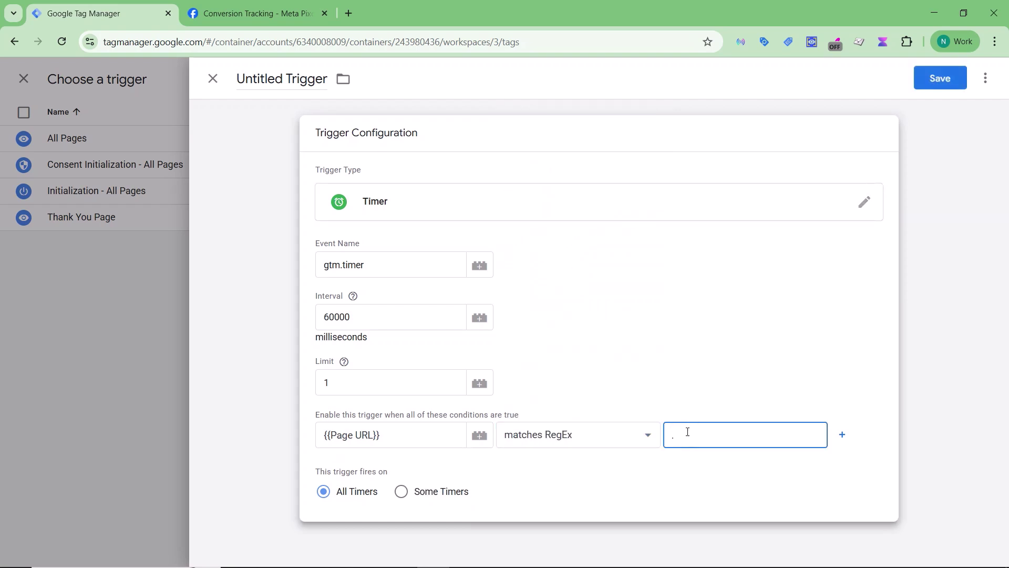
type("*")
Name the trigger "60 Sec Timer", then save both the trigger and its tag
left_click(266, 79)
key("ctrl+a")
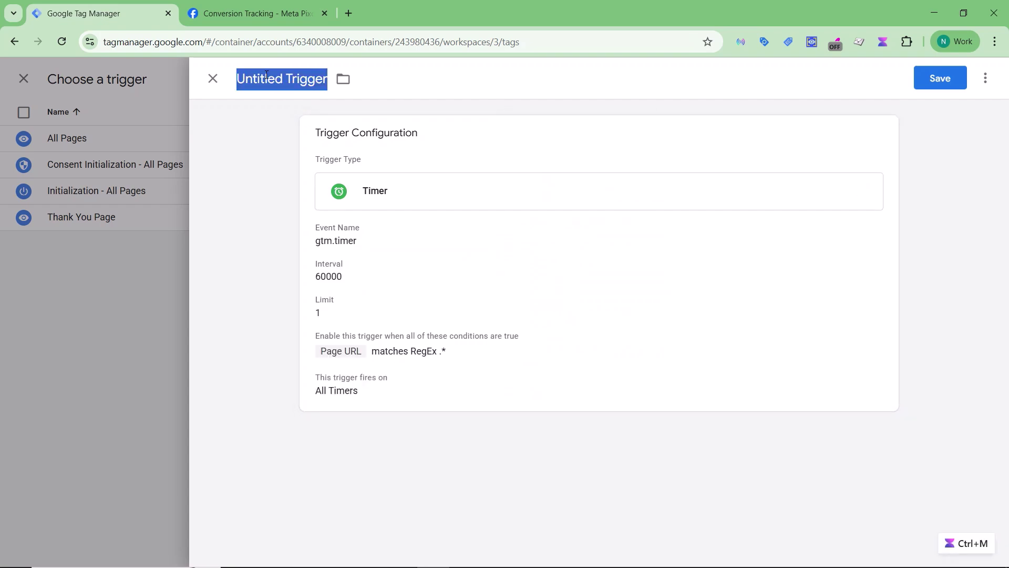
type("60 Sec ")
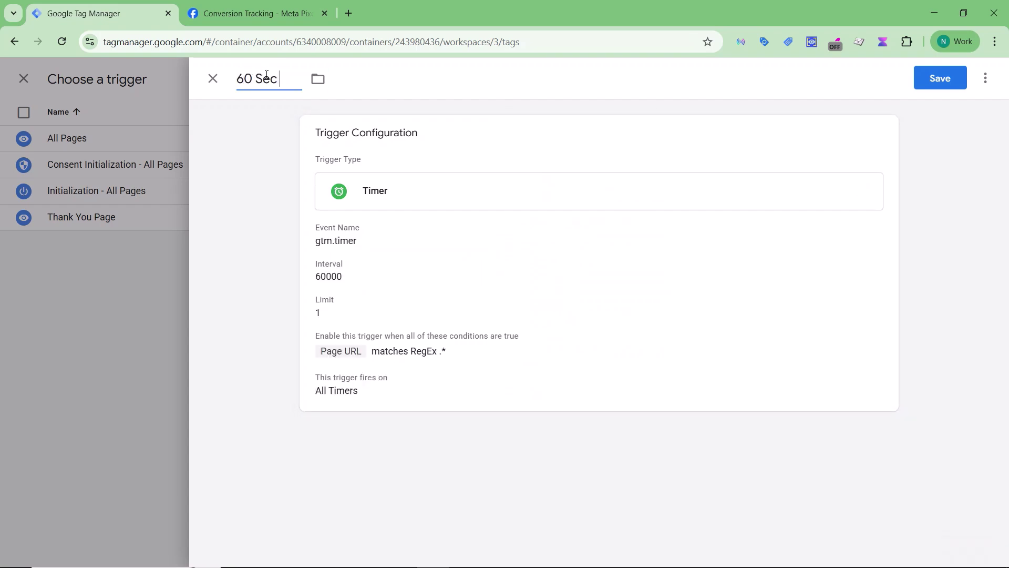
type("Timer")
left_click(933, 89)
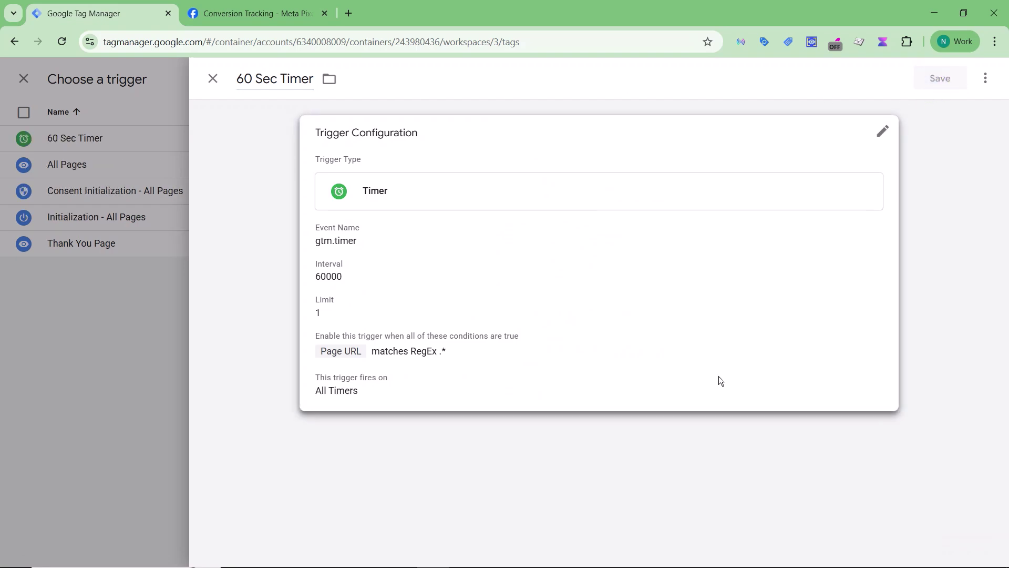
left_click(954, 79)
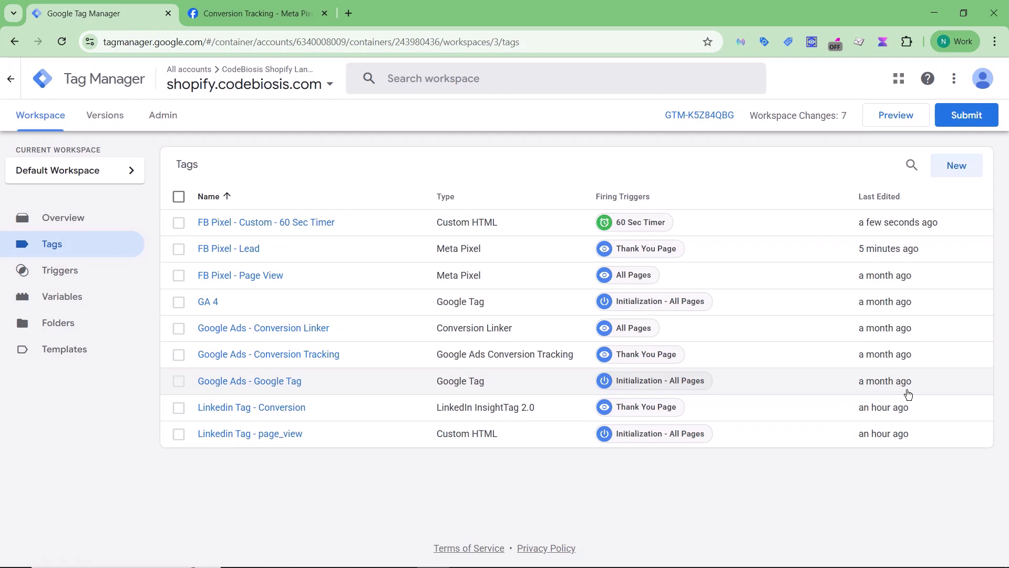
left_click(881, 126)
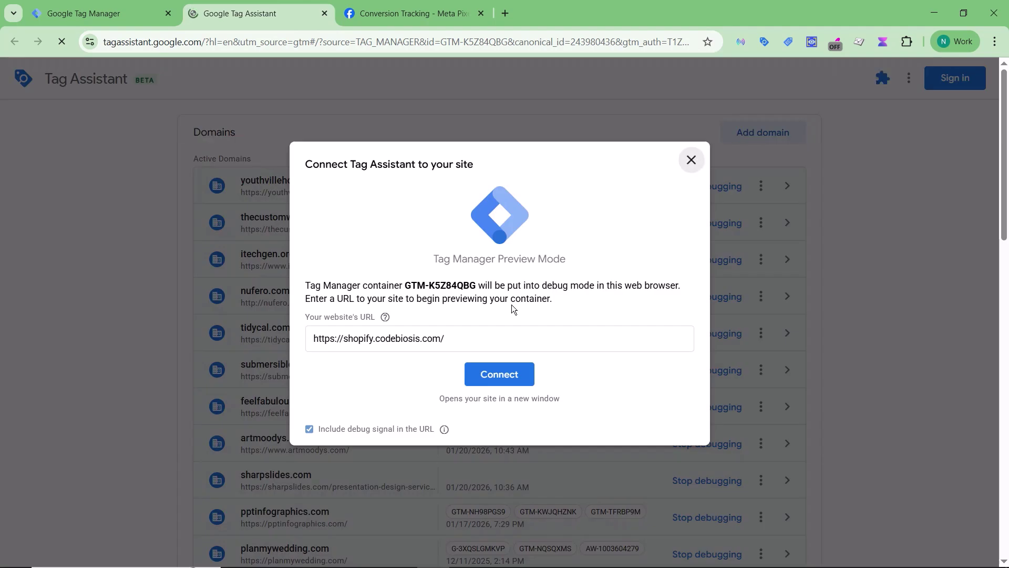
left_click(487, 375)
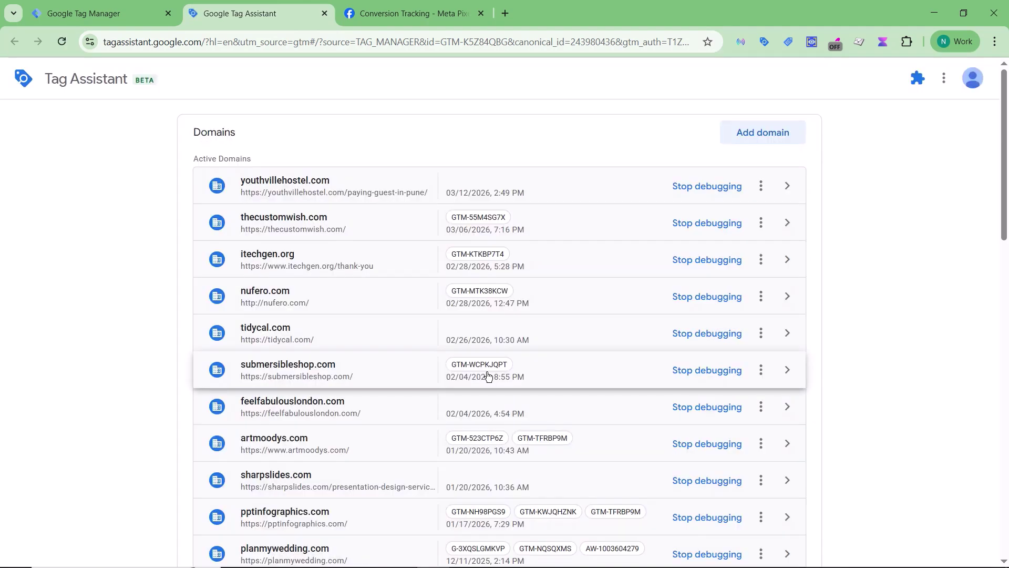
left_click(75, 17)
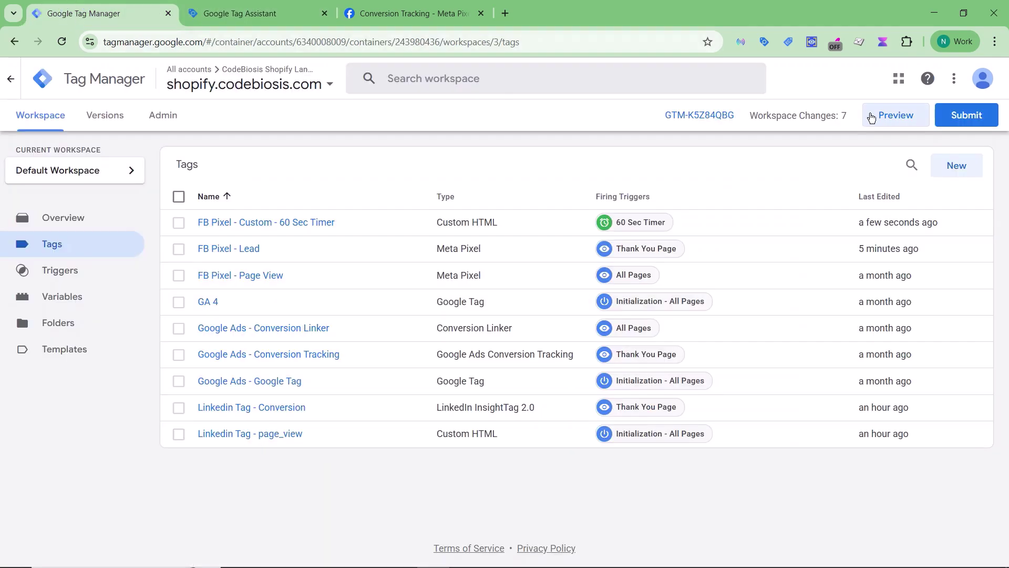
left_click(871, 116)
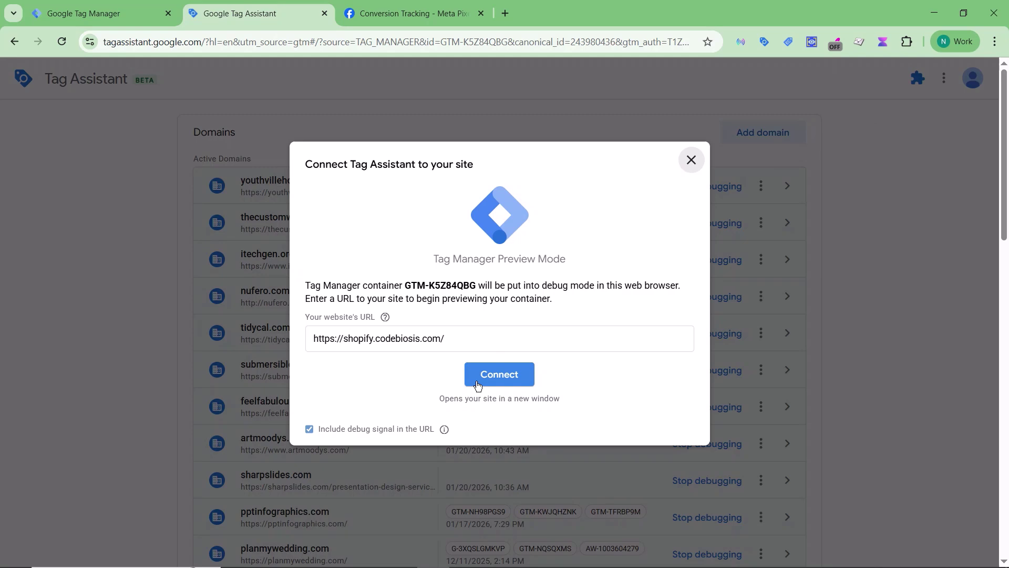
left_click(477, 376)
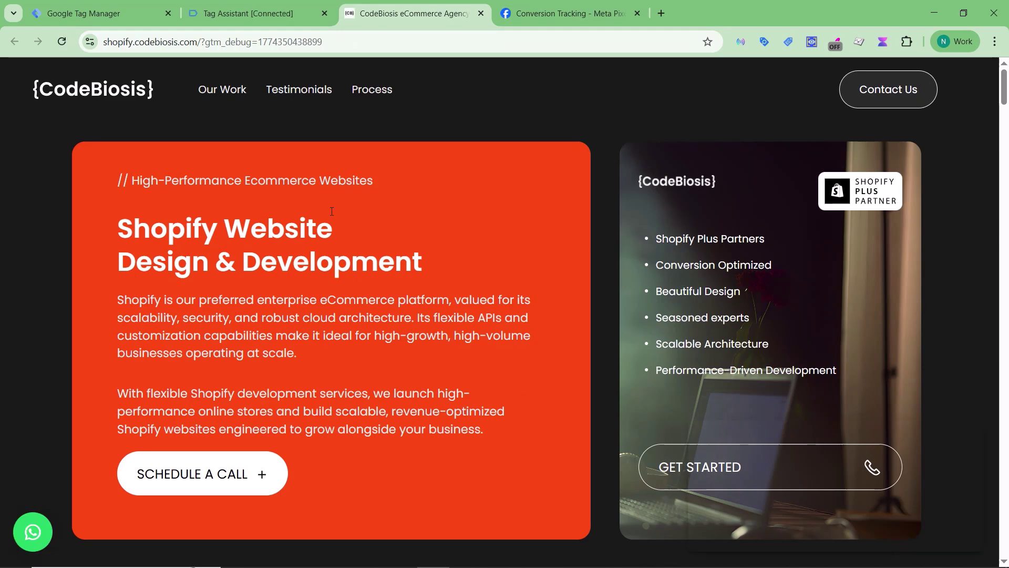
left_click(240, 17)
left_click(504, 307)
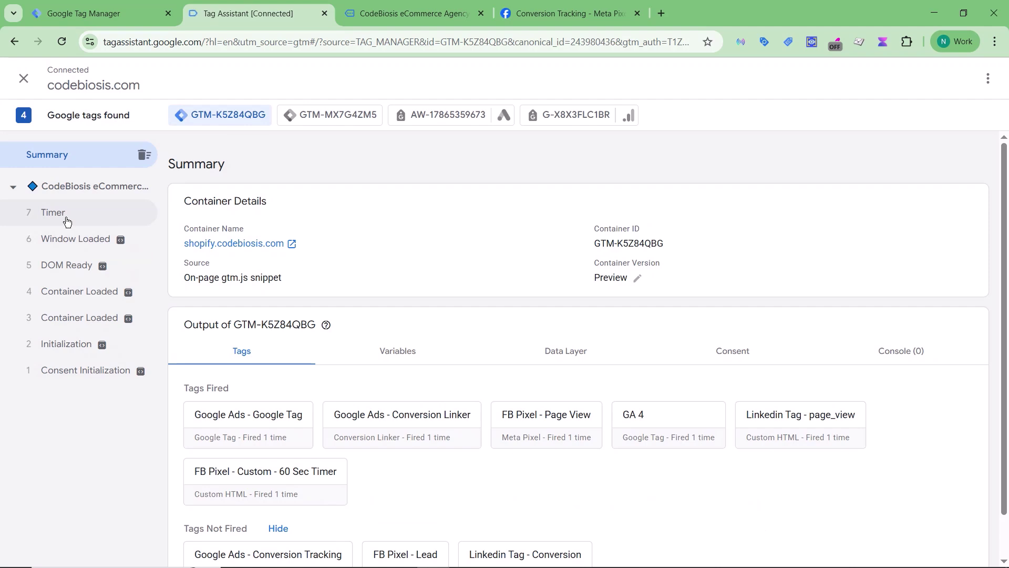
Inspect the Timer event in Tag Assistant, checking the 60 Sec Timer tag's firing details and the expanded API call
left_click(67, 220)
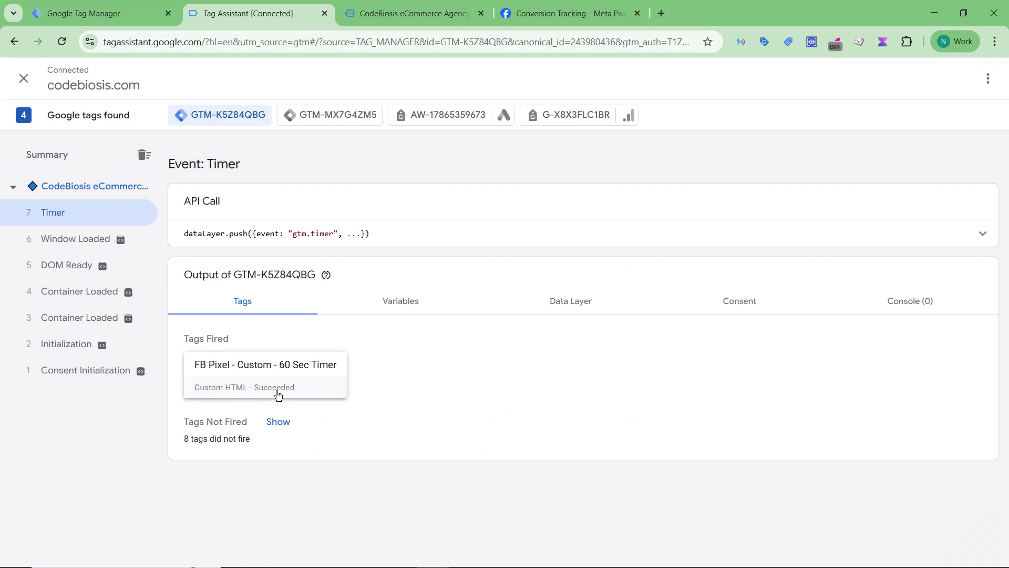
left_click(274, 365)
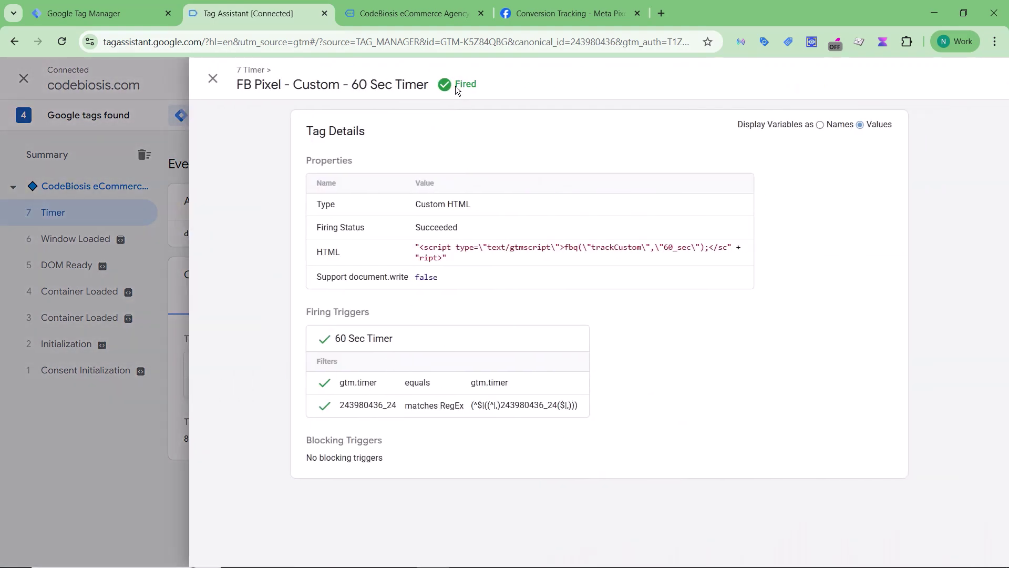
left_click(214, 80)
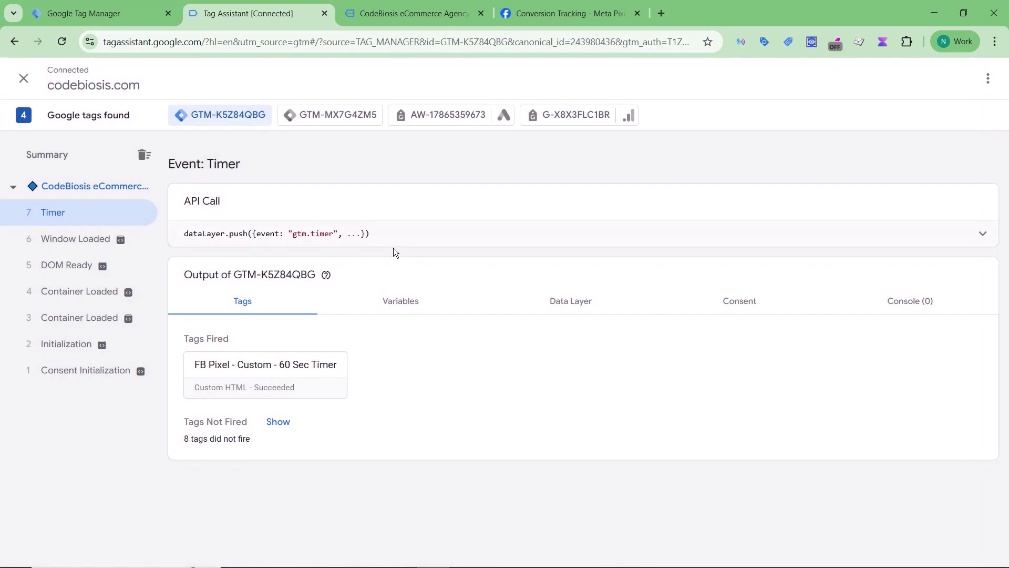
left_click(981, 235)
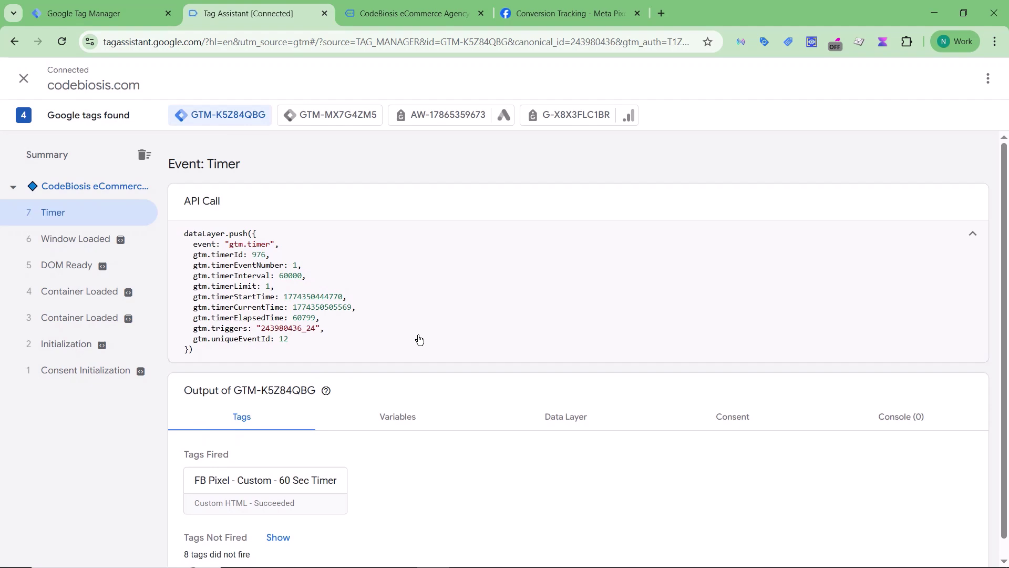
Review the 60 Sec Timer tag's code and trigger in Tag Manager against Meta's custom event example, then close the tag
left_click(84, 13)
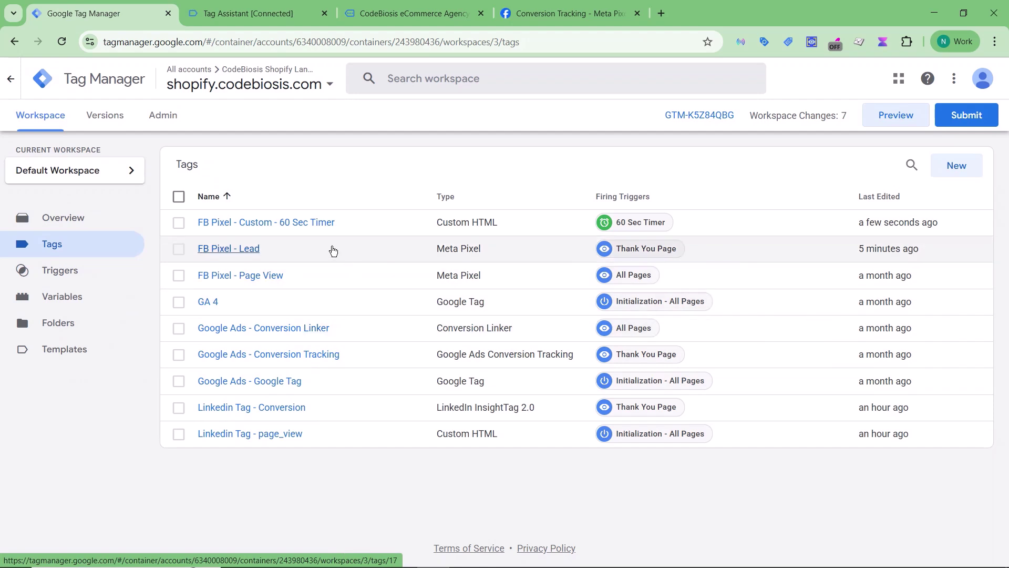
left_click(296, 223)
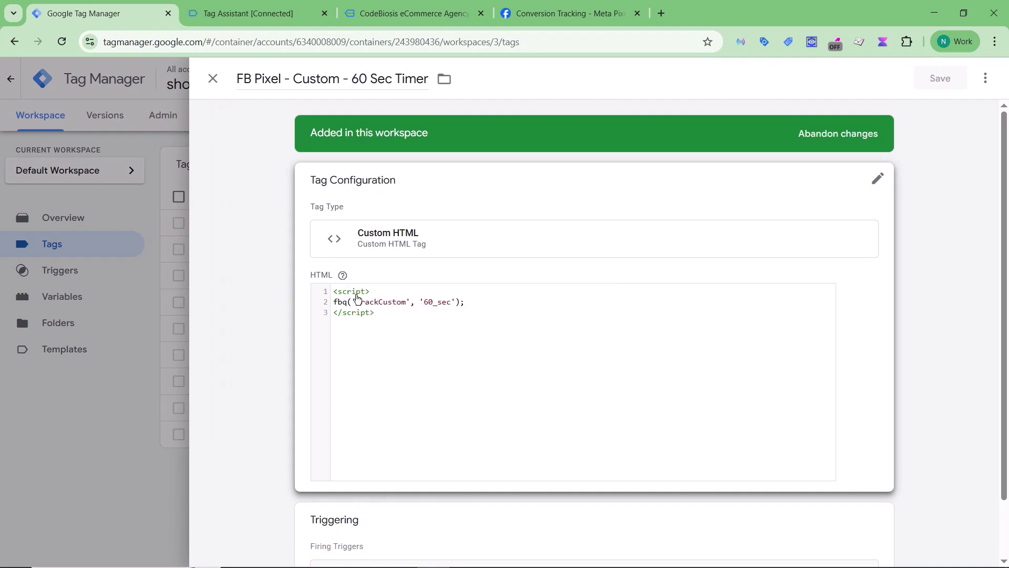
left_click(537, 17)
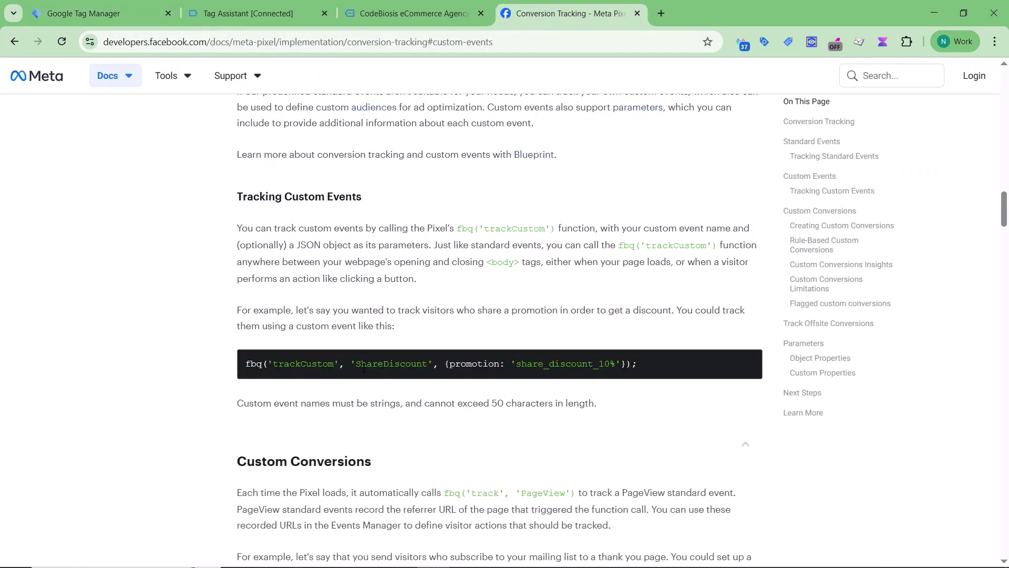
left_click(93, 15)
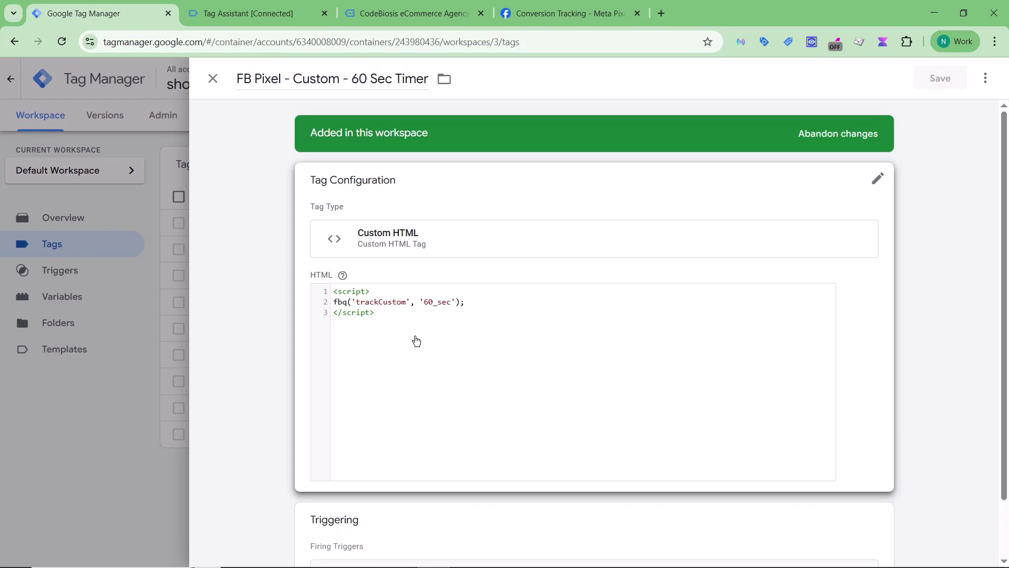
scroll(655, 444, "down", 2)
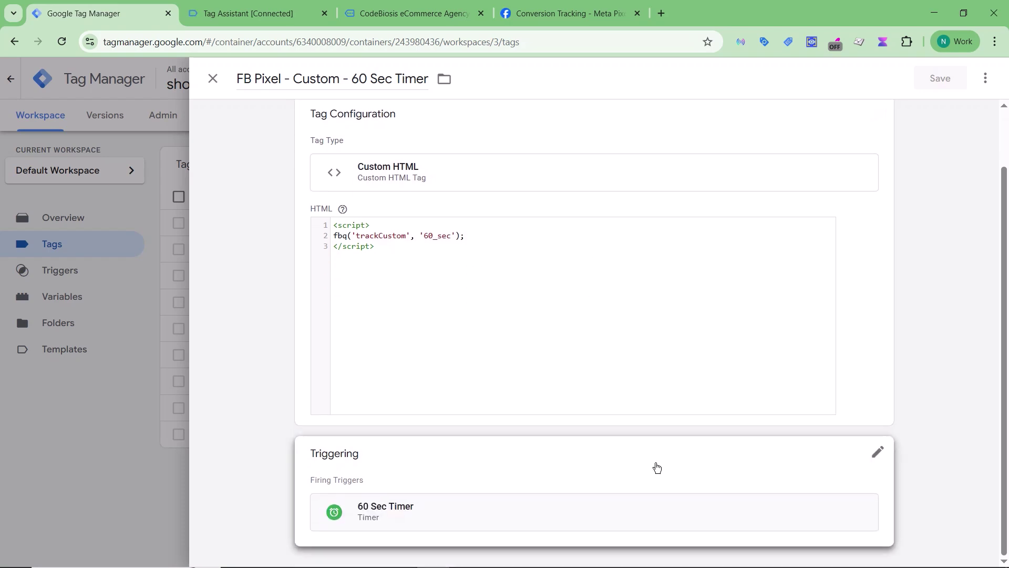
scroll(652, 465, "up", 2)
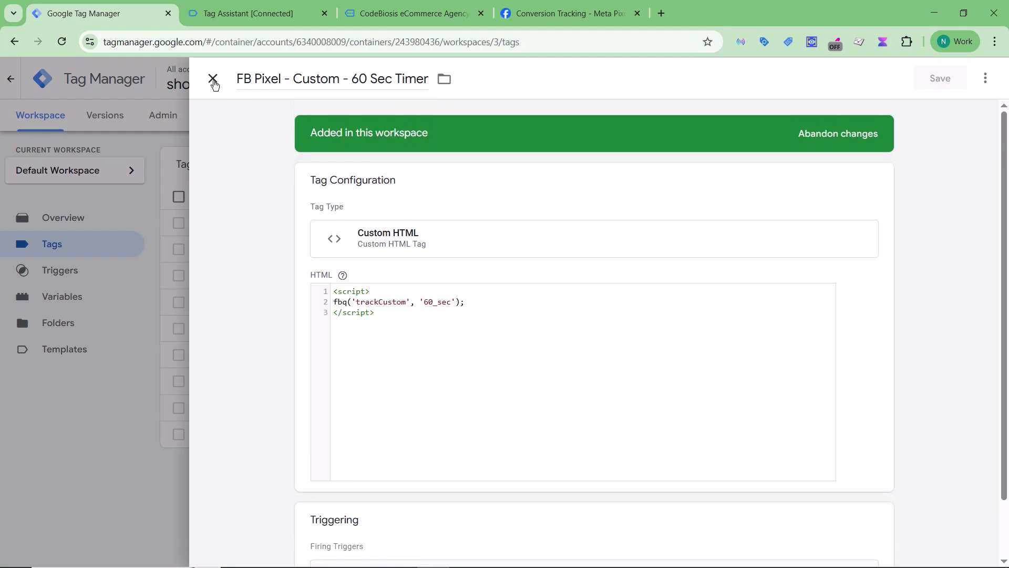
left_click(213, 79)
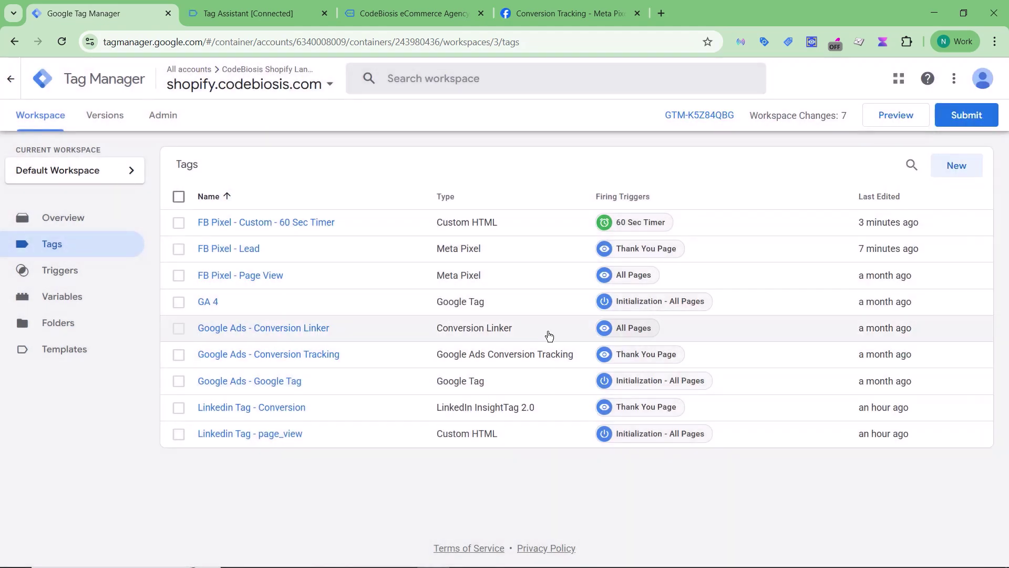